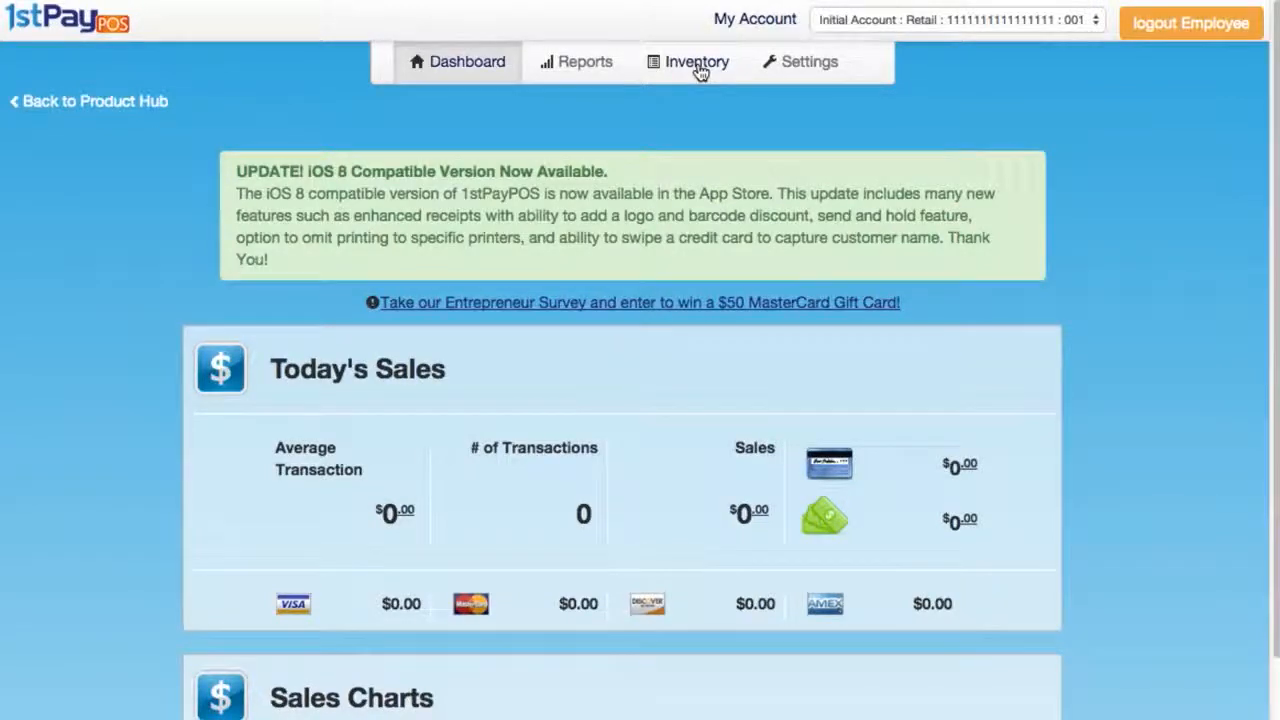
Step: Start a new category in the inventory's category list and name it Desserts
left_click(700, 70)
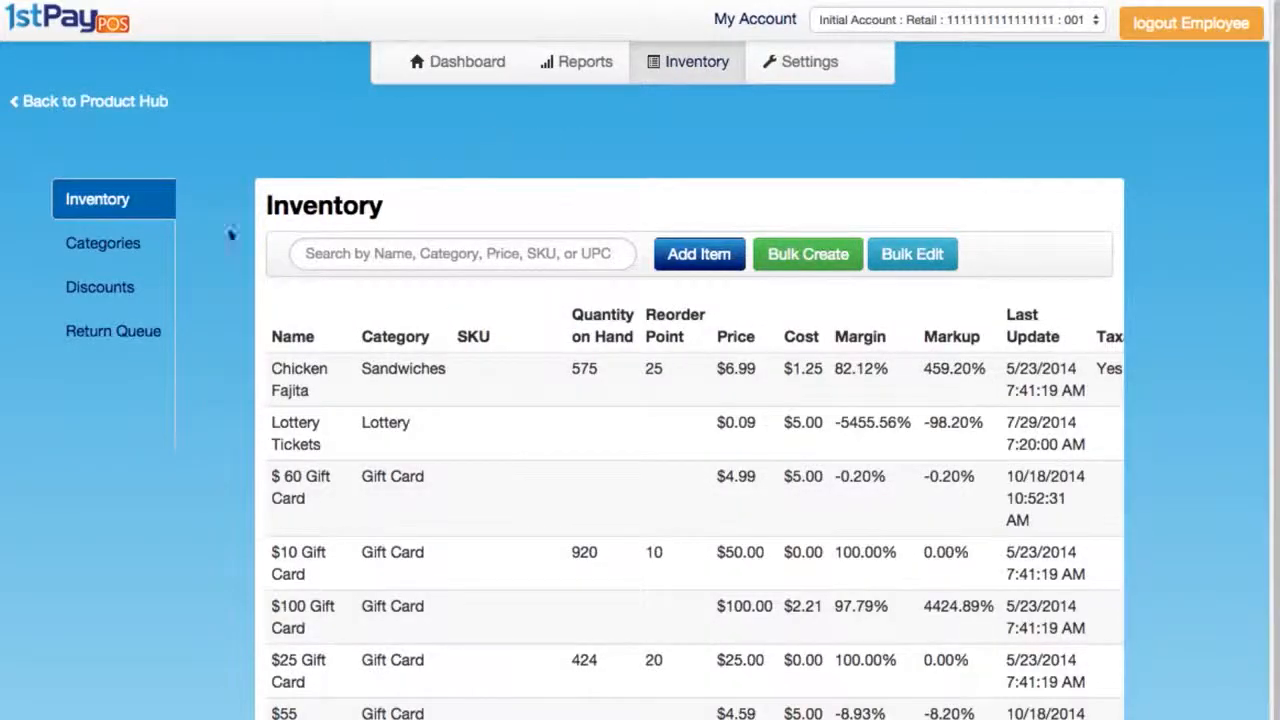
left_click(106, 255)
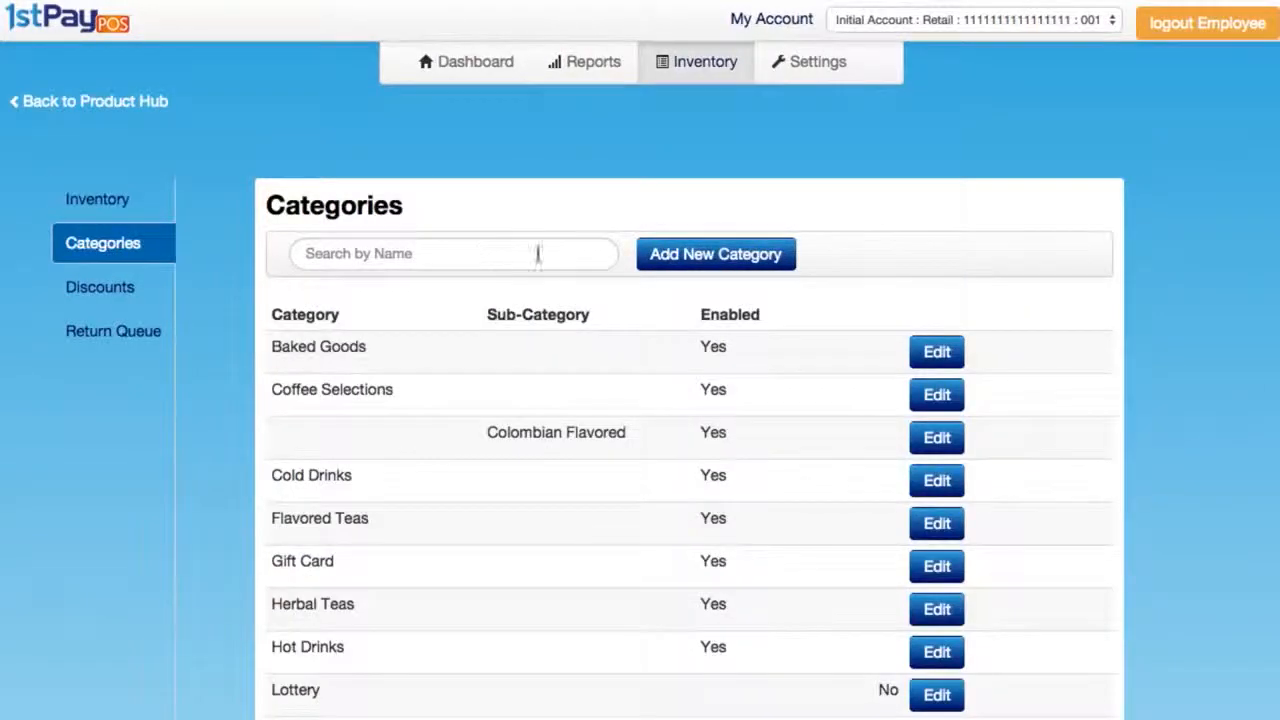
left_click(723, 254)
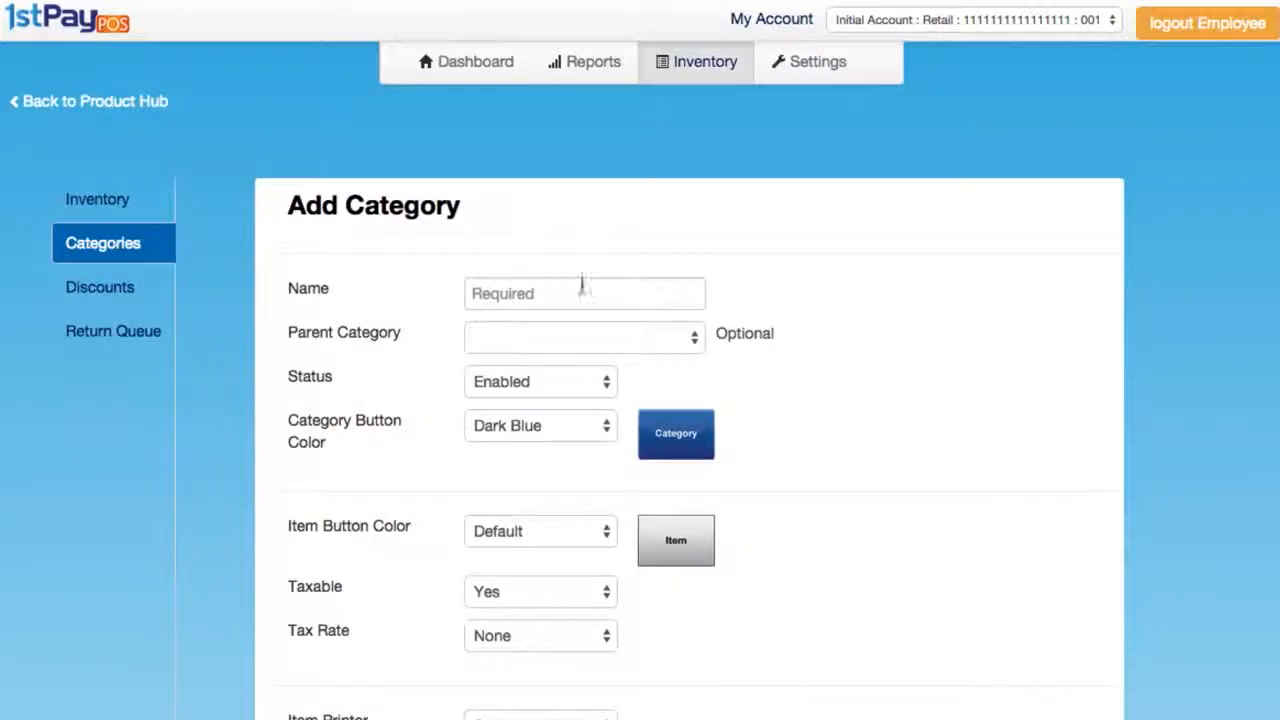
left_click(518, 294)
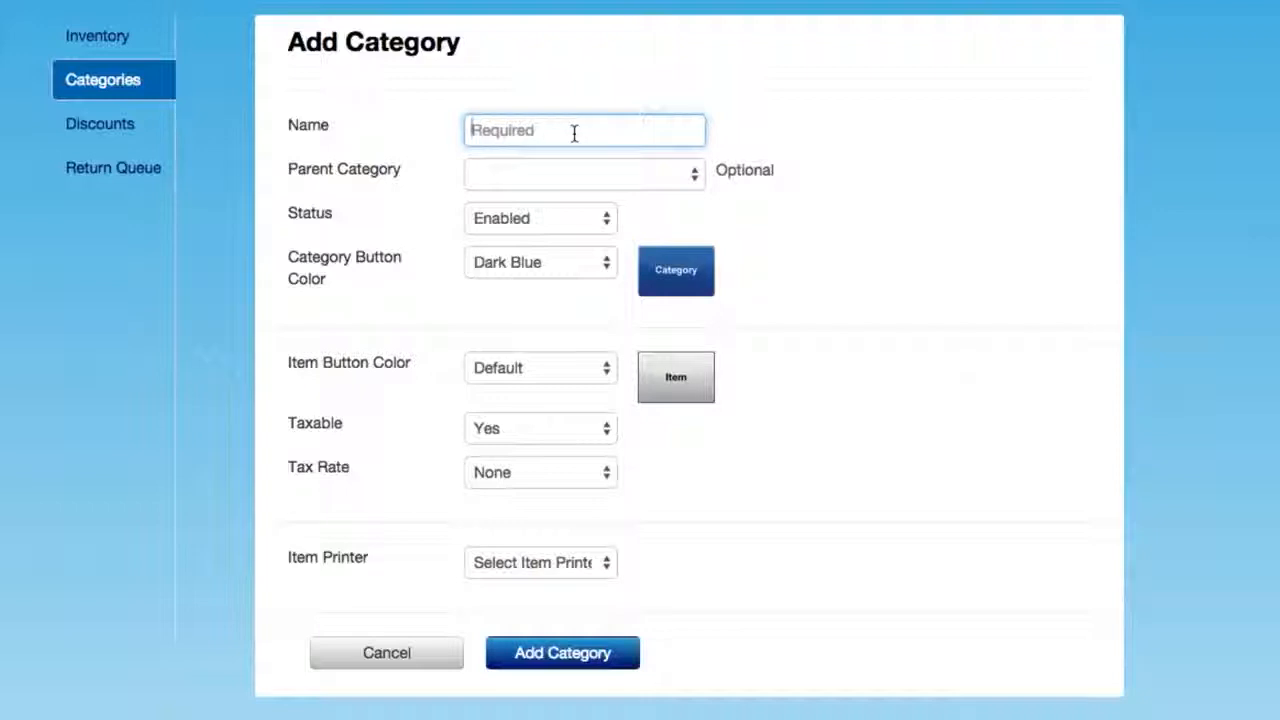
type("Dess")
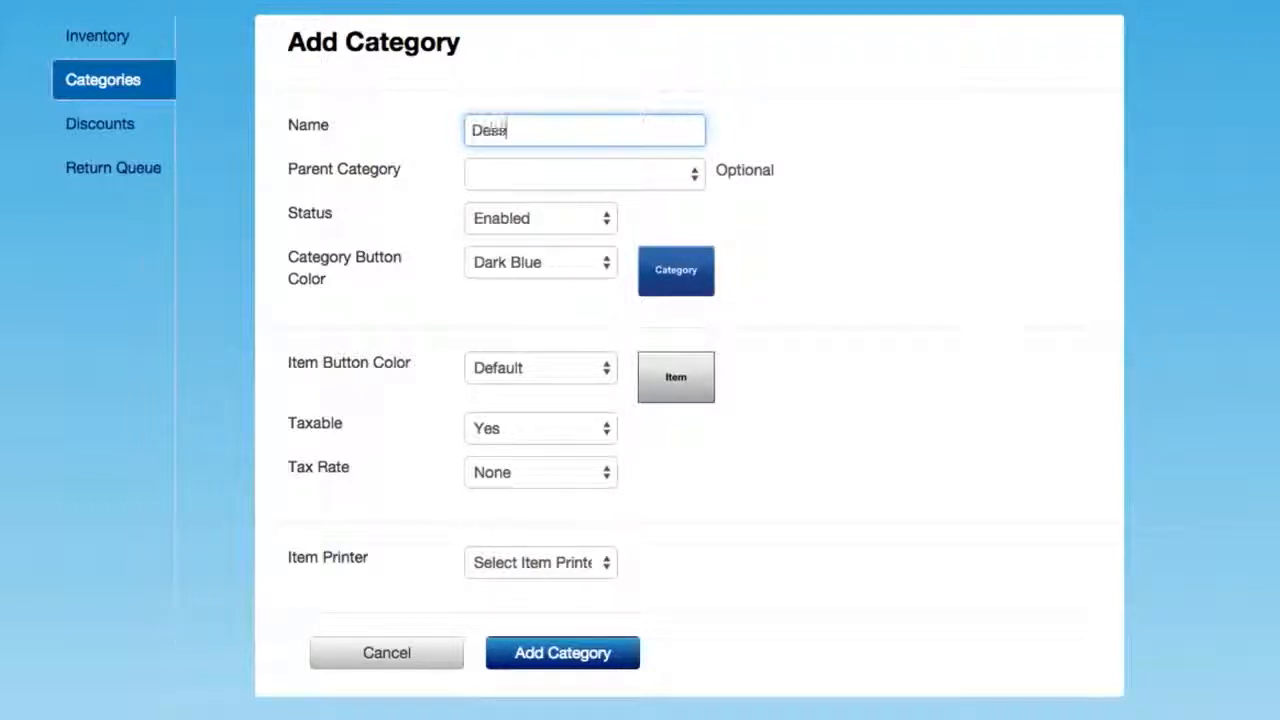
type("erts")
Step: Set the Desserts category button color to Purple and keep the item button color at Default
left_click(558, 266)
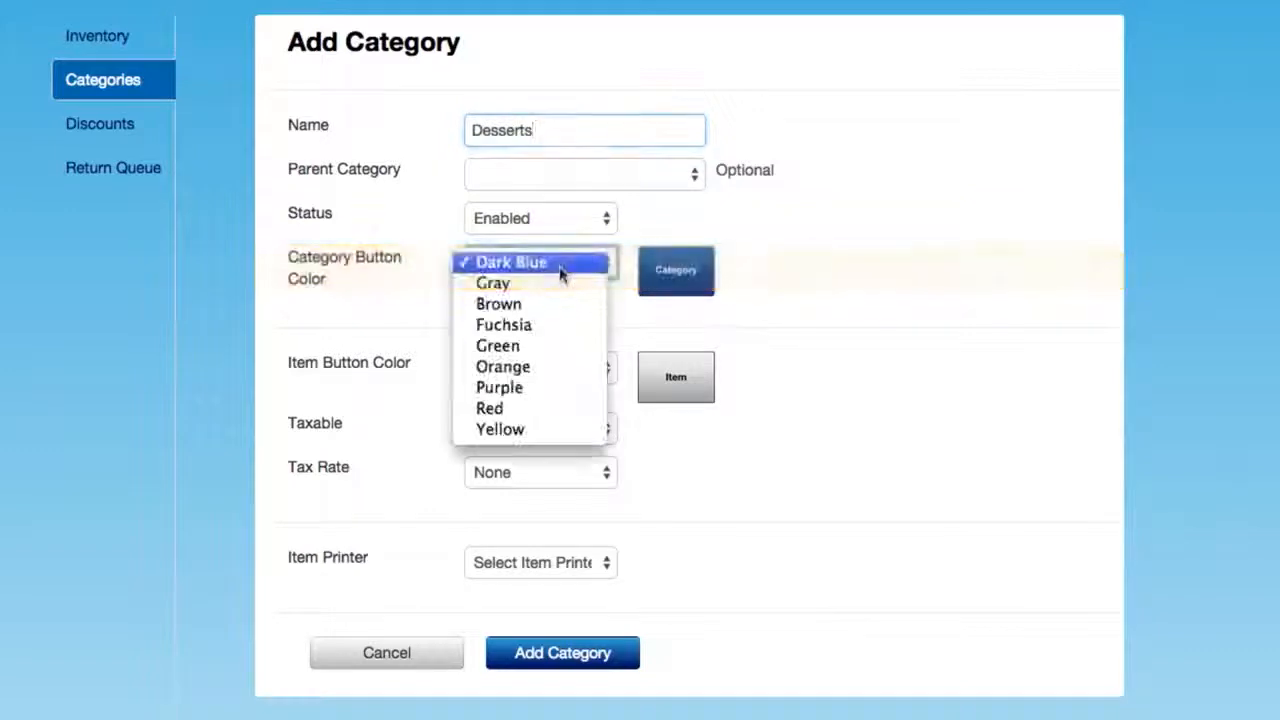
left_click(519, 387)
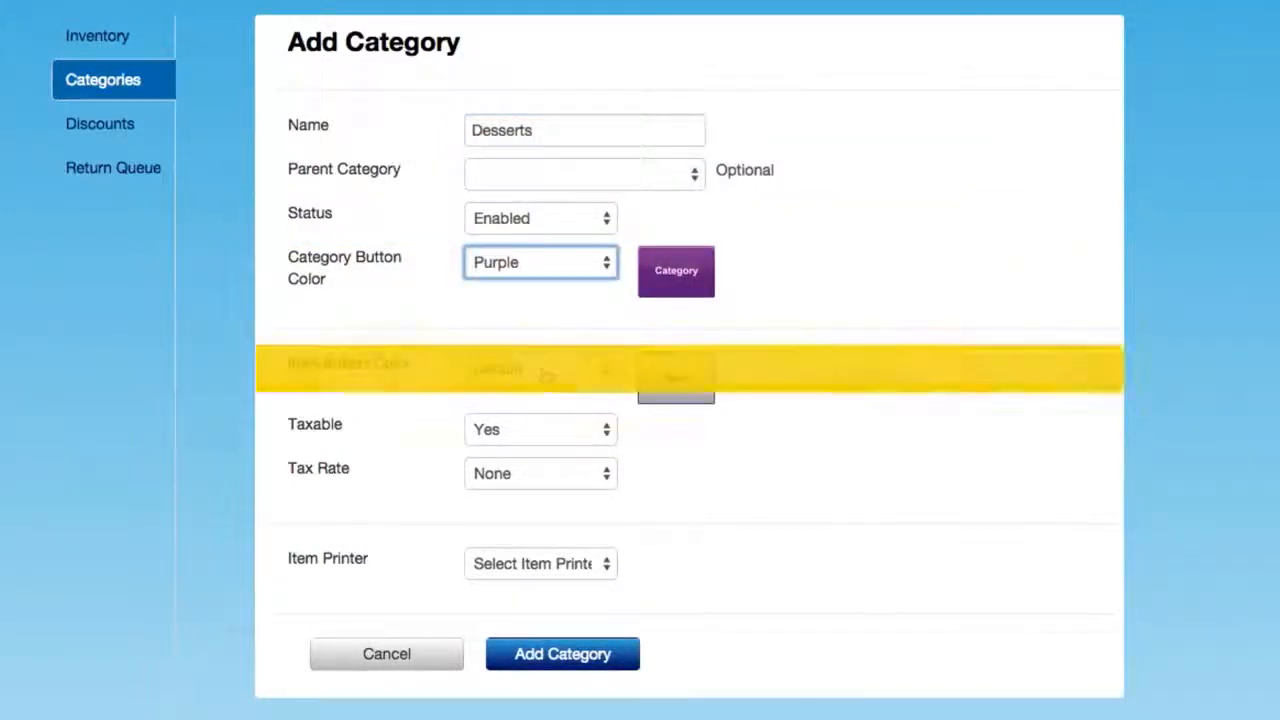
left_click(545, 372)
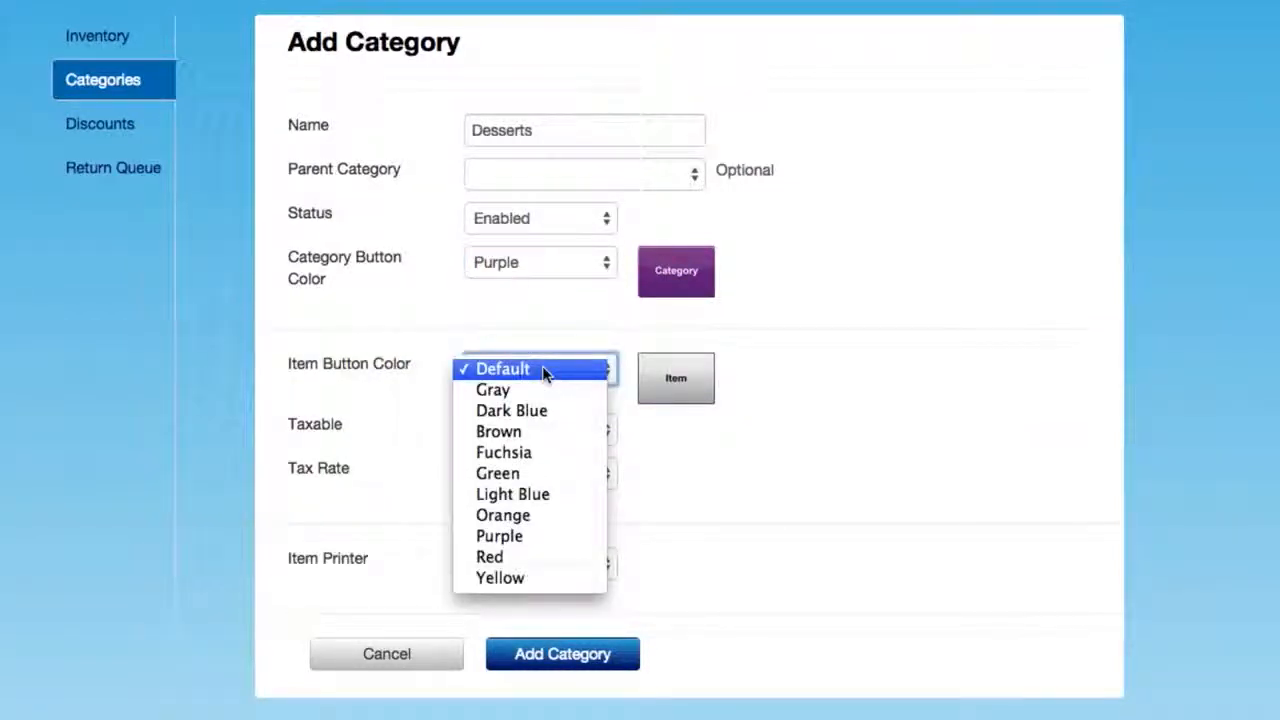
left_click(544, 370)
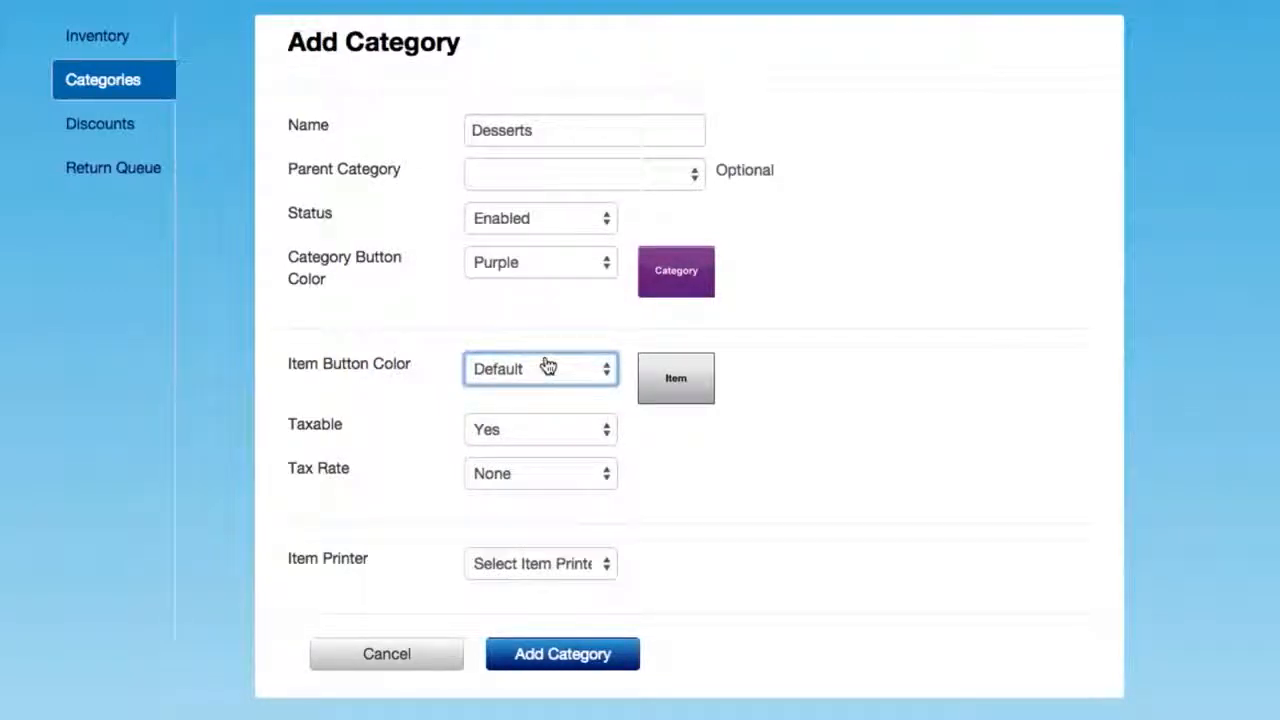
Step: Keep Desserts taxable at the GST - 5% rate, assign the Kitchen item printer, and add the category
left_click(528, 438)
left_click(528, 438)
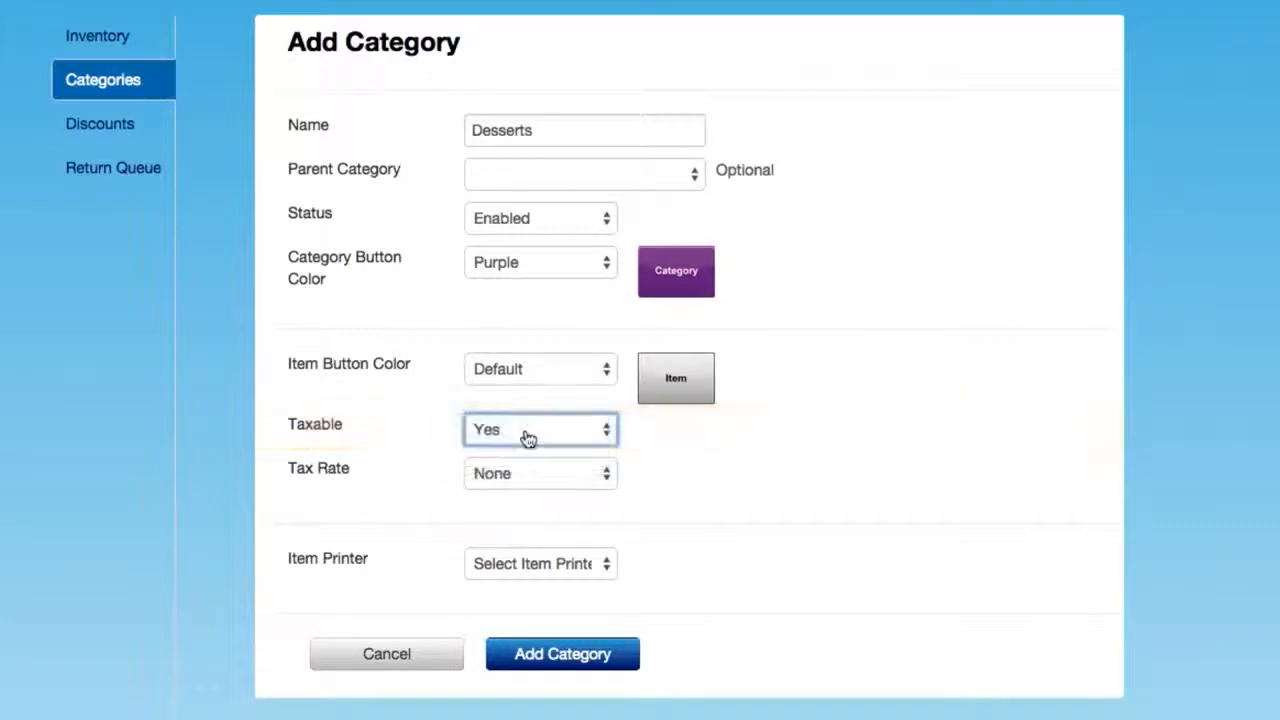
left_click(528, 473)
left_click(530, 494)
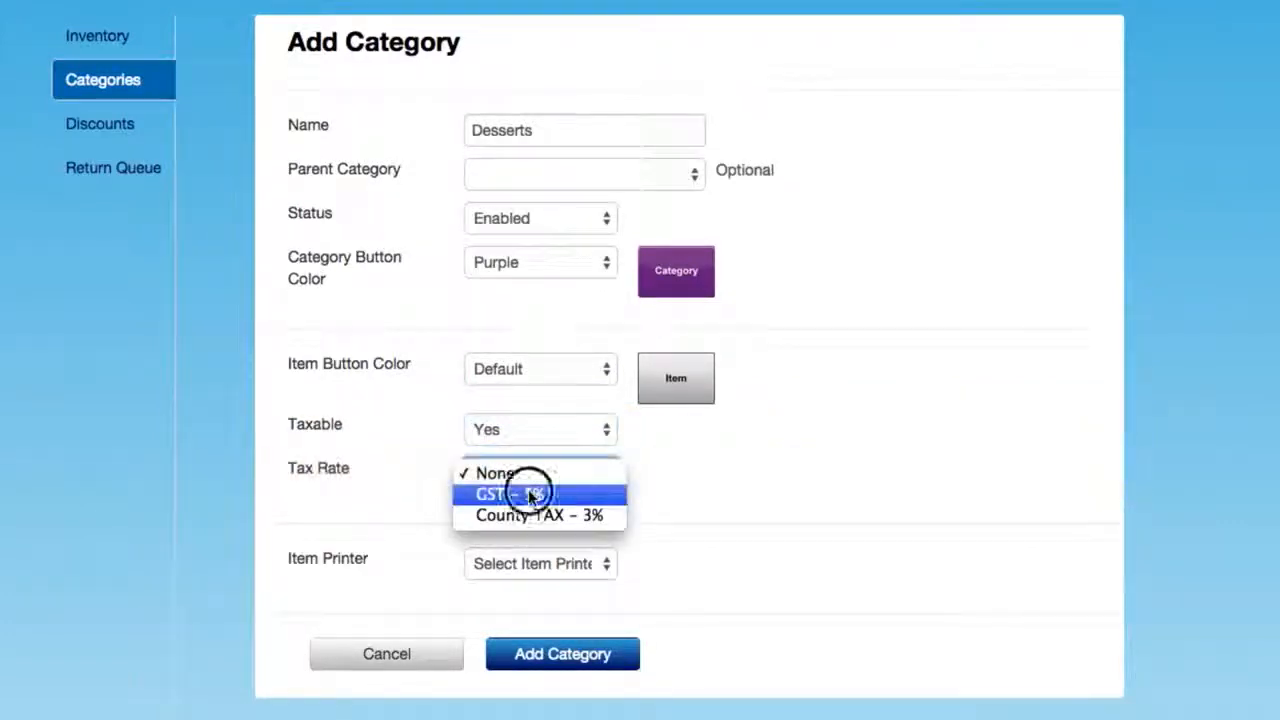
left_click(528, 560)
left_click(527, 588)
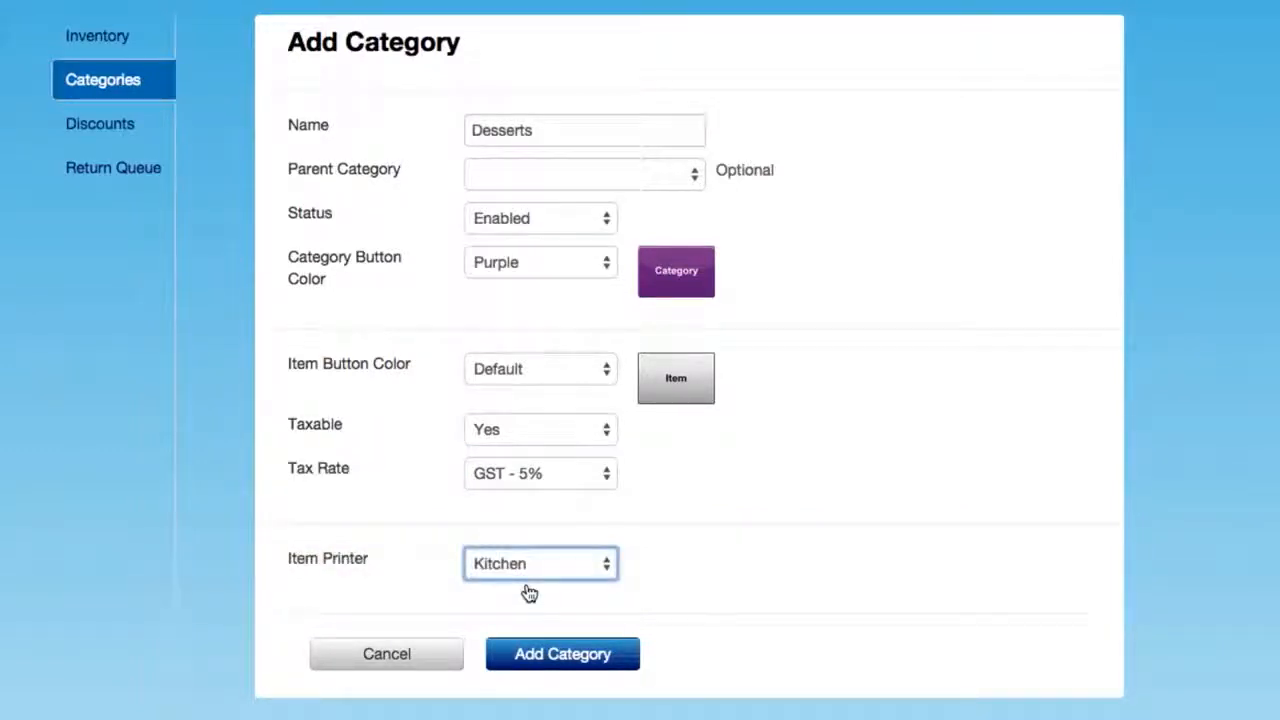
left_click(541, 662)
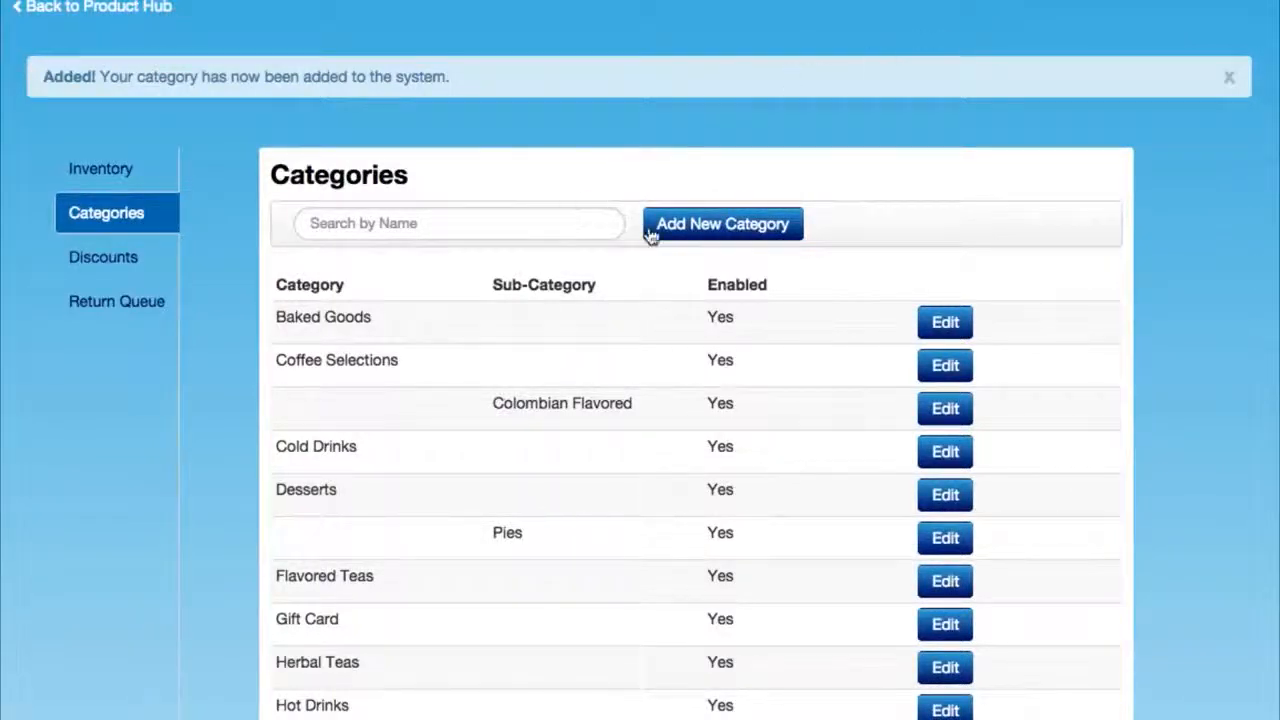
Step: Start another new category named Pies with Desserts as its parent category
left_click(729, 234)
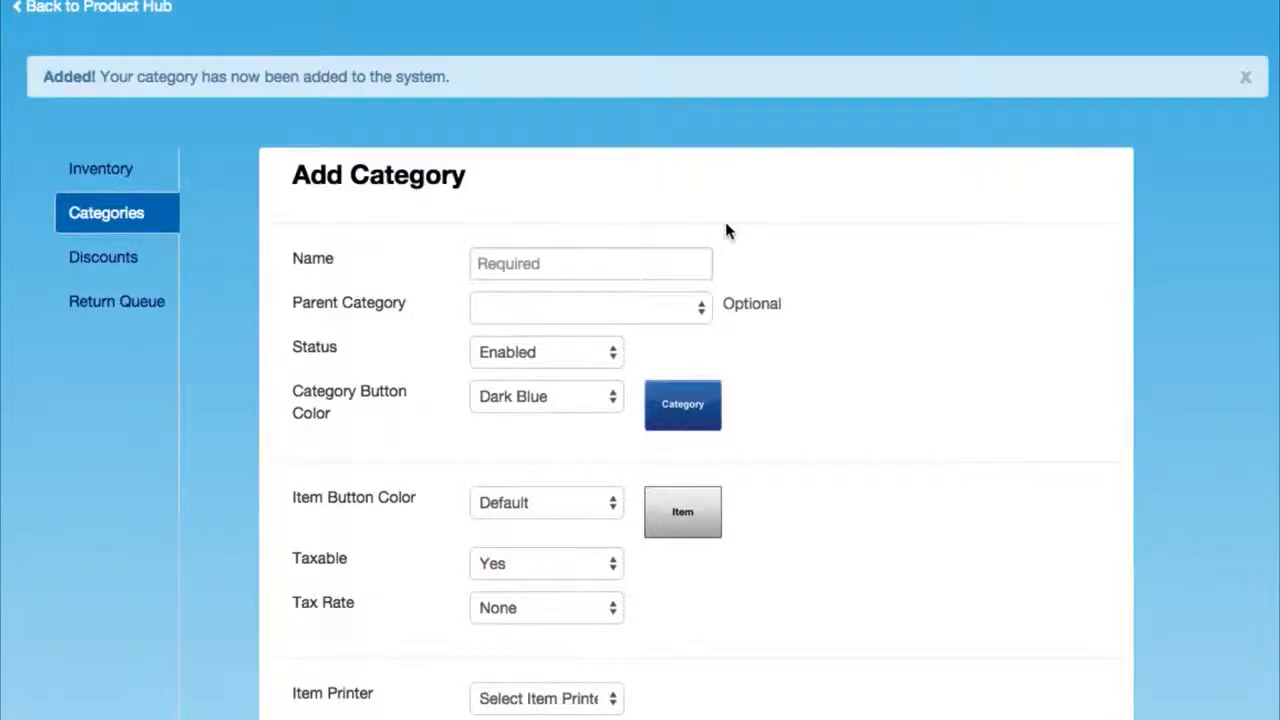
left_click(549, 263)
type("P")
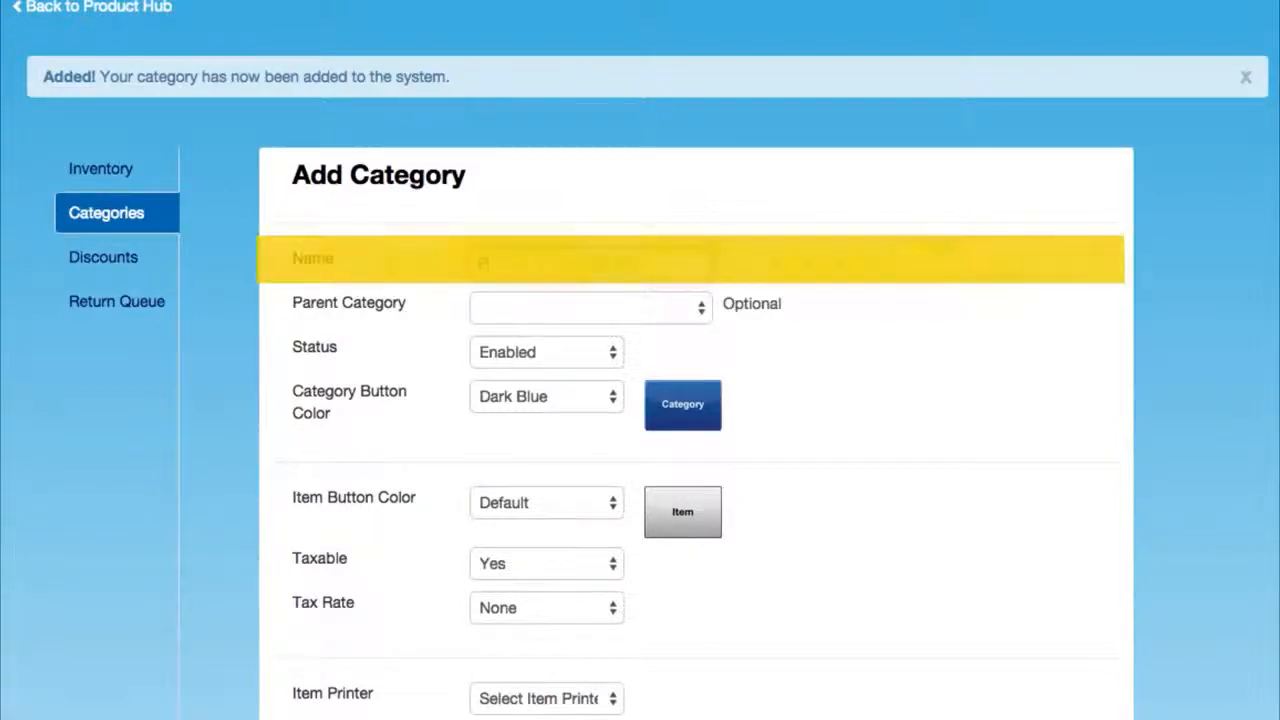
type("ies")
left_click(544, 305)
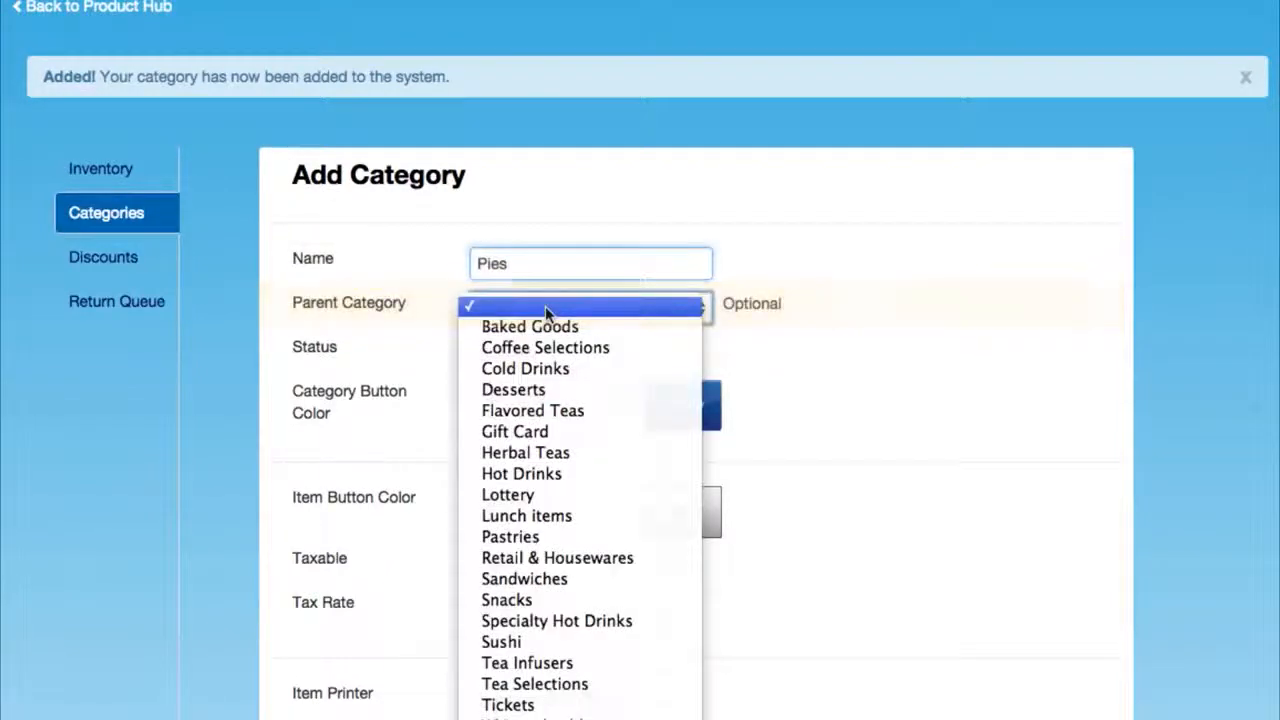
left_click(540, 390)
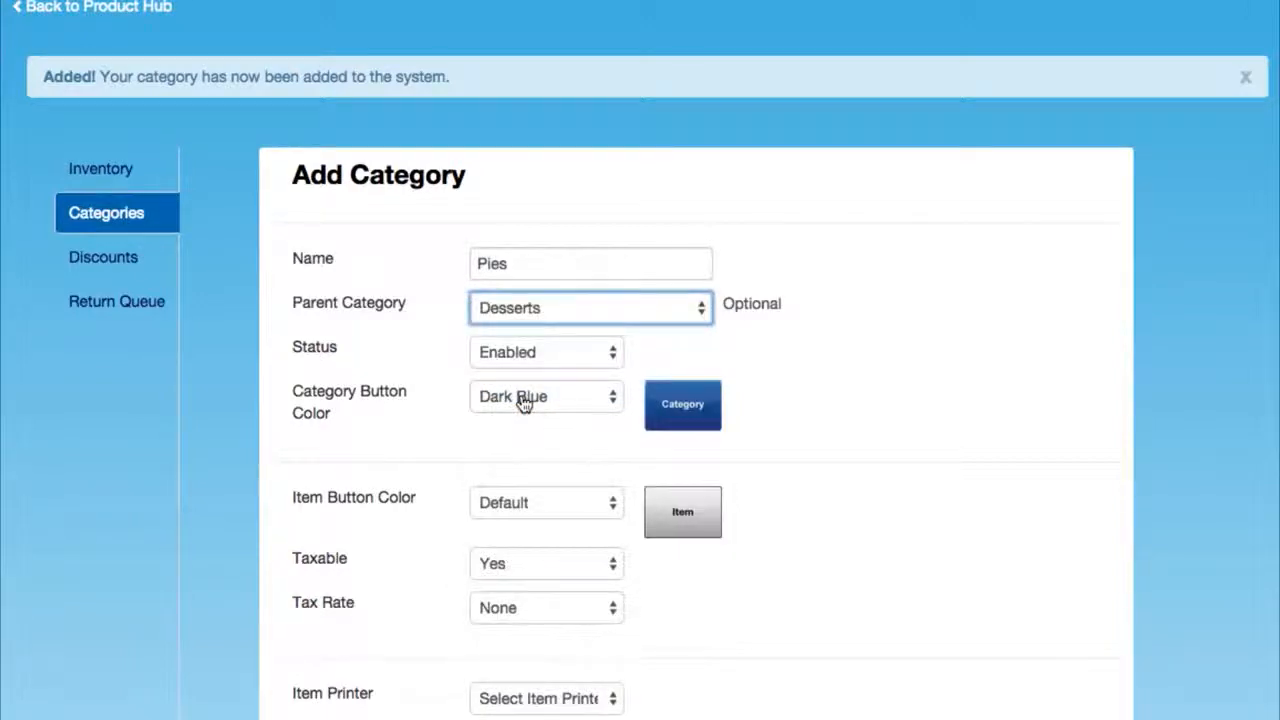
Step: Assign the Kitchen item printer to the Pies category and add it
scroll(531, 483, "down", 3)
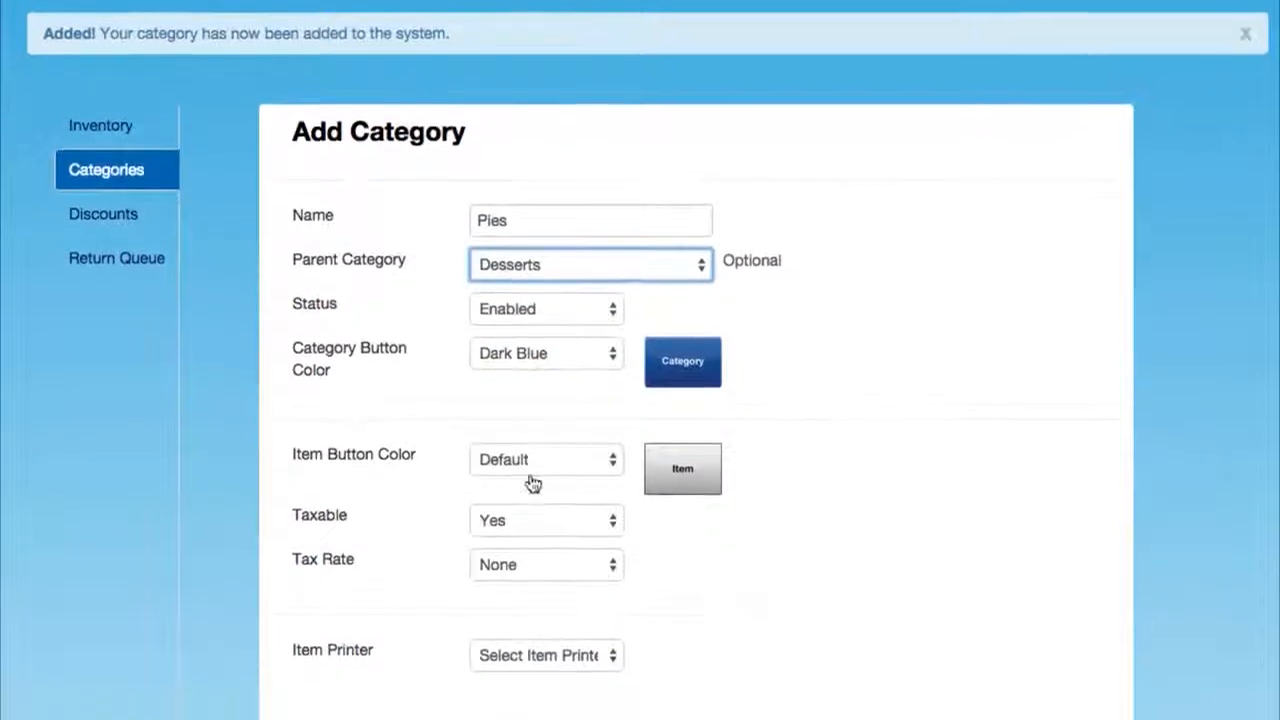
left_click(524, 546)
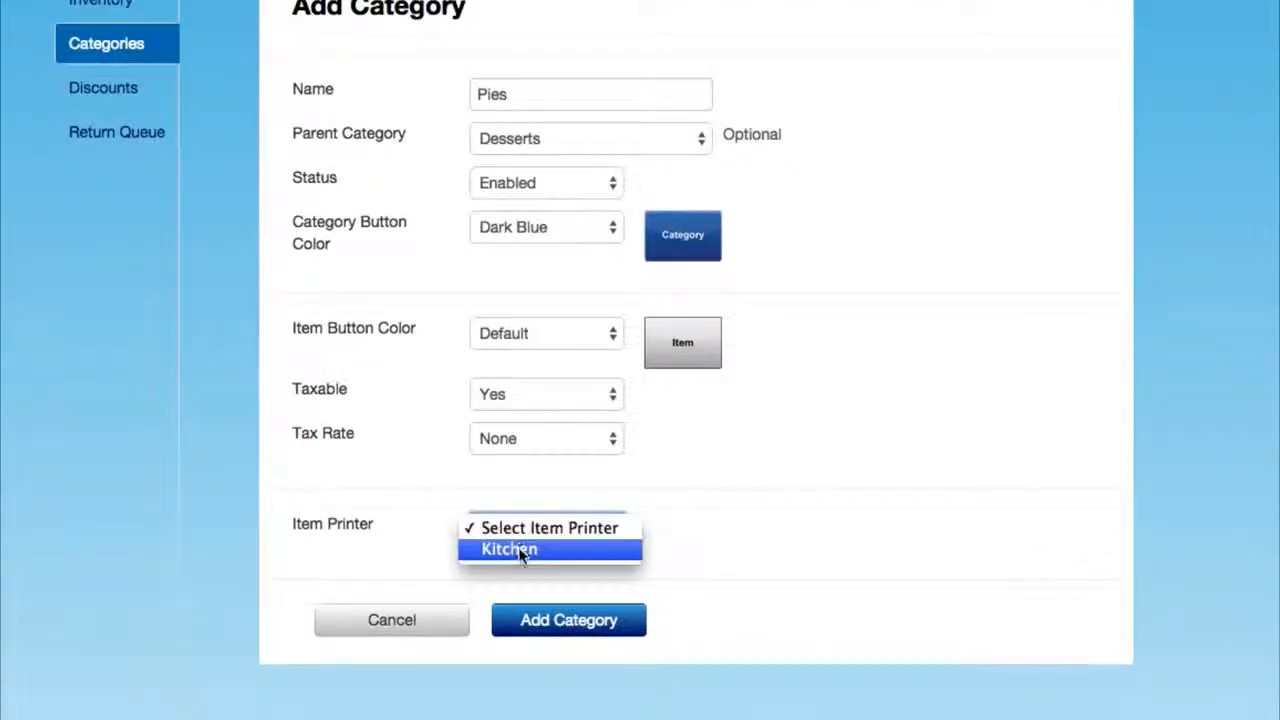
left_click(519, 549)
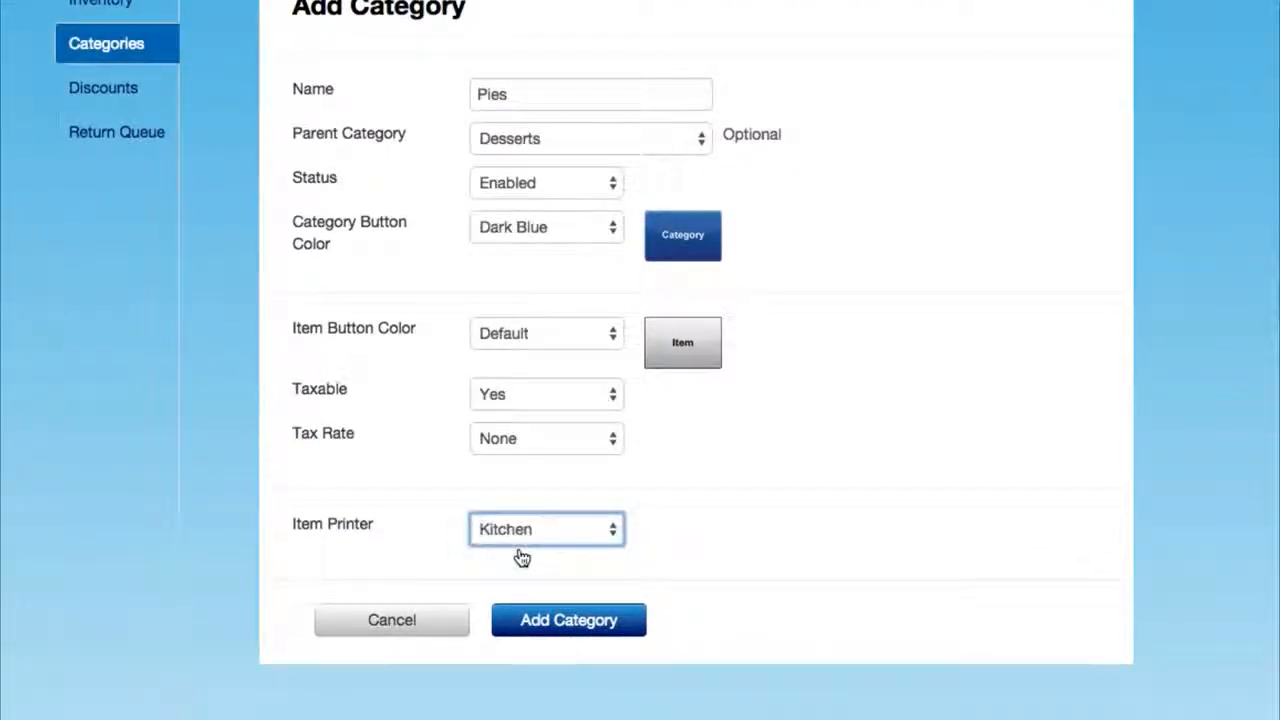
left_click(560, 621)
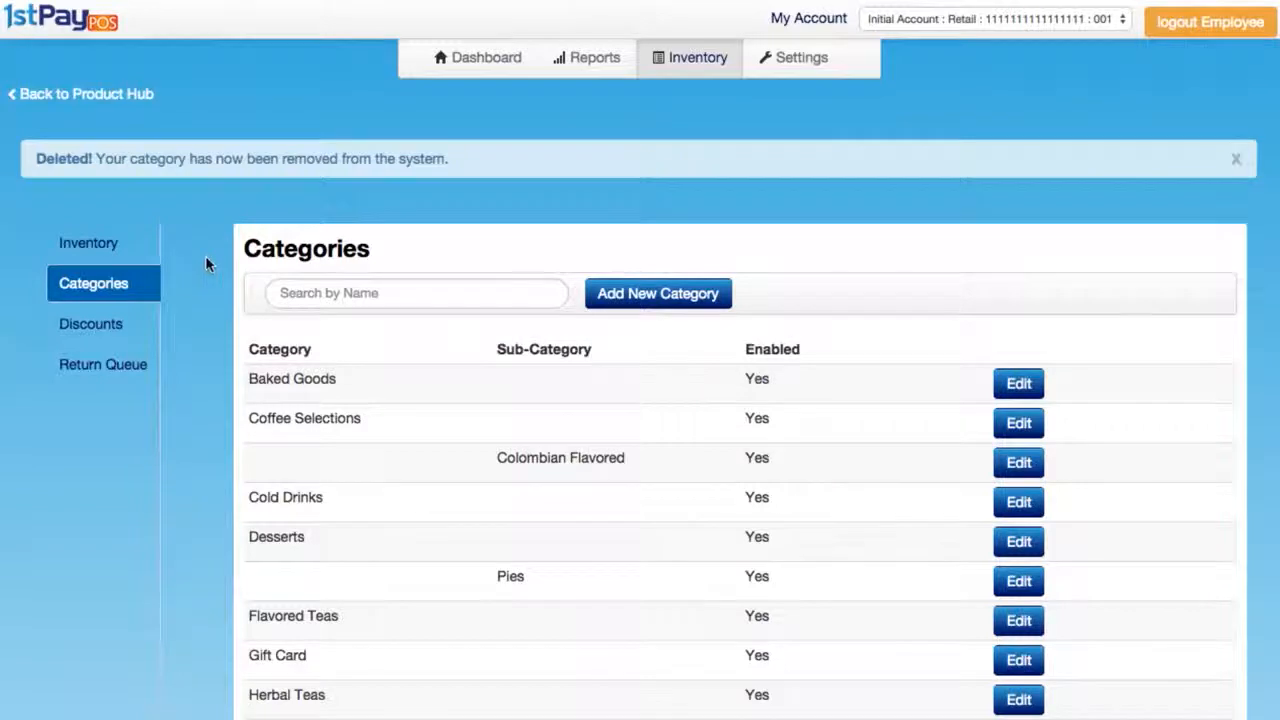
Step: Open the inventory list and look at the blank new-item form and the $ 60 Gift Card item's edit option
left_click(80, 250)
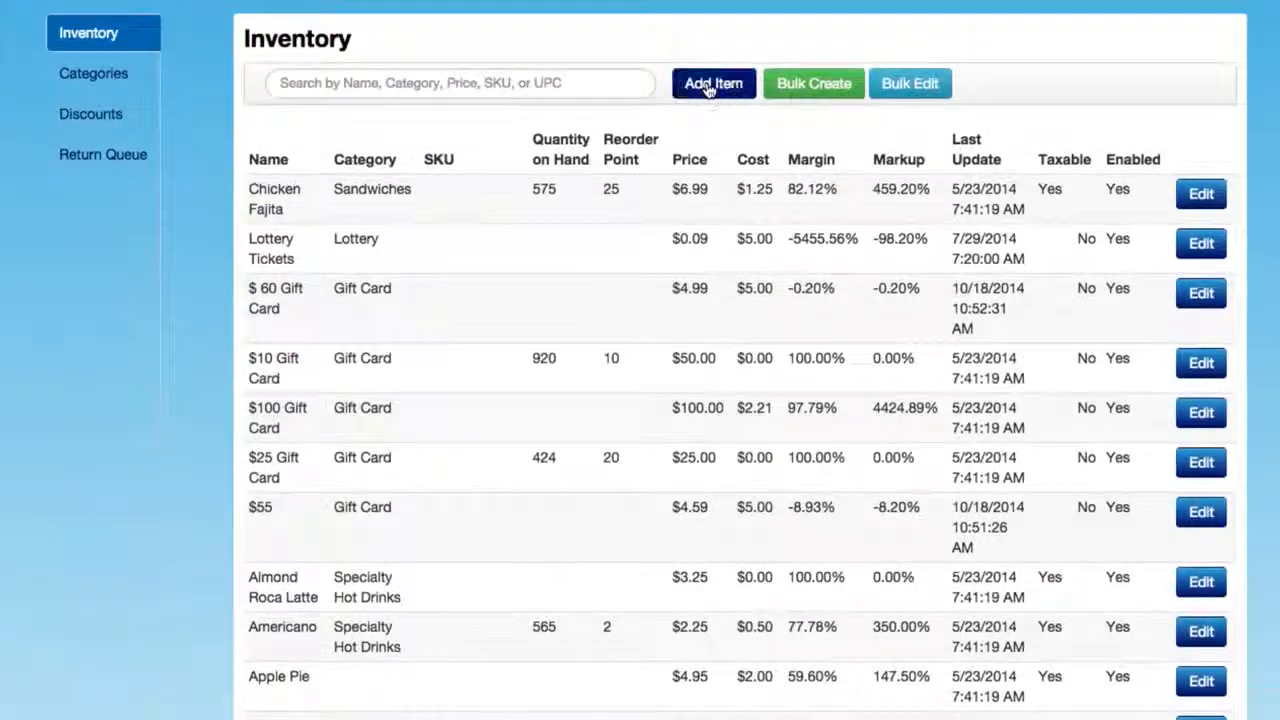
left_click(712, 84)
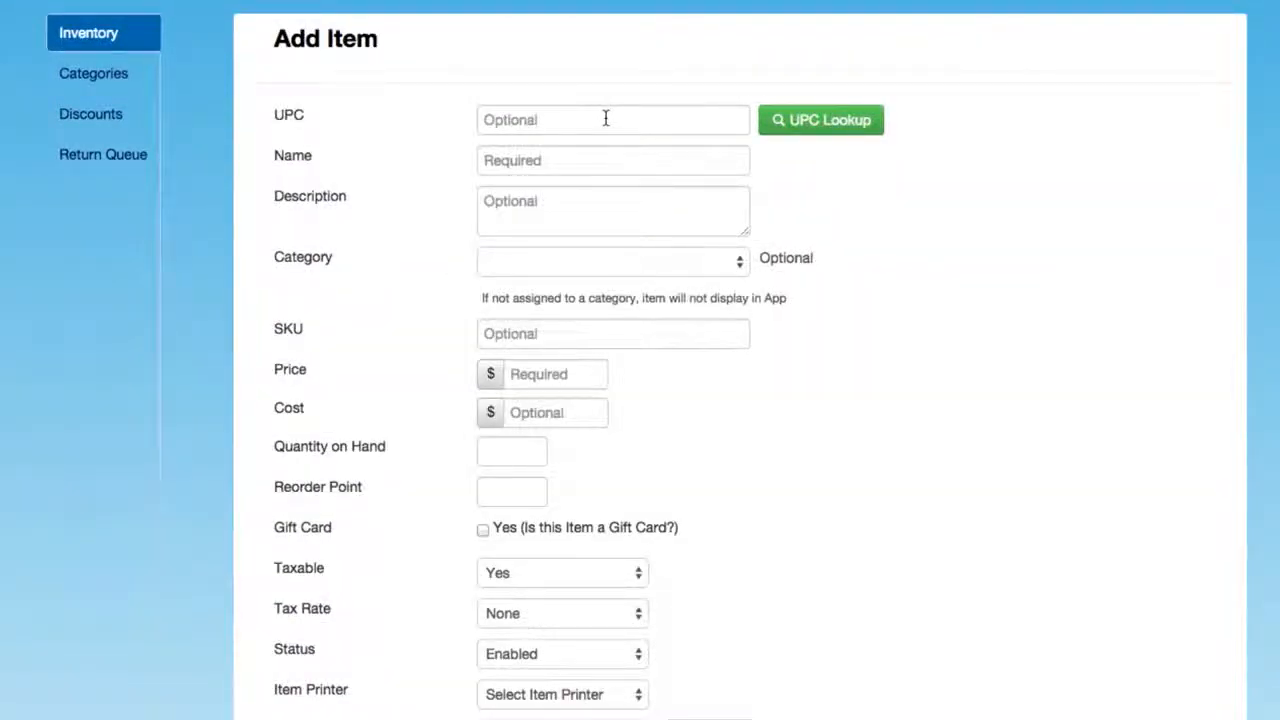
left_click(83, 37)
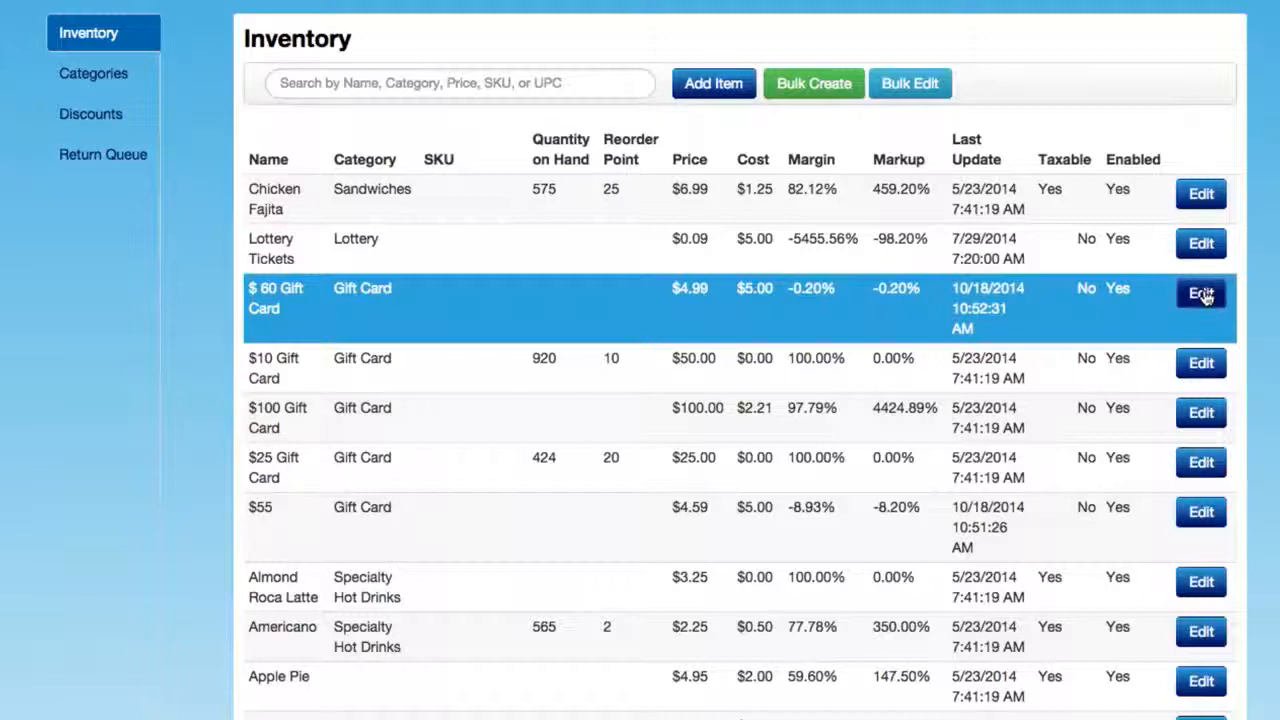
left_click(1201, 294)
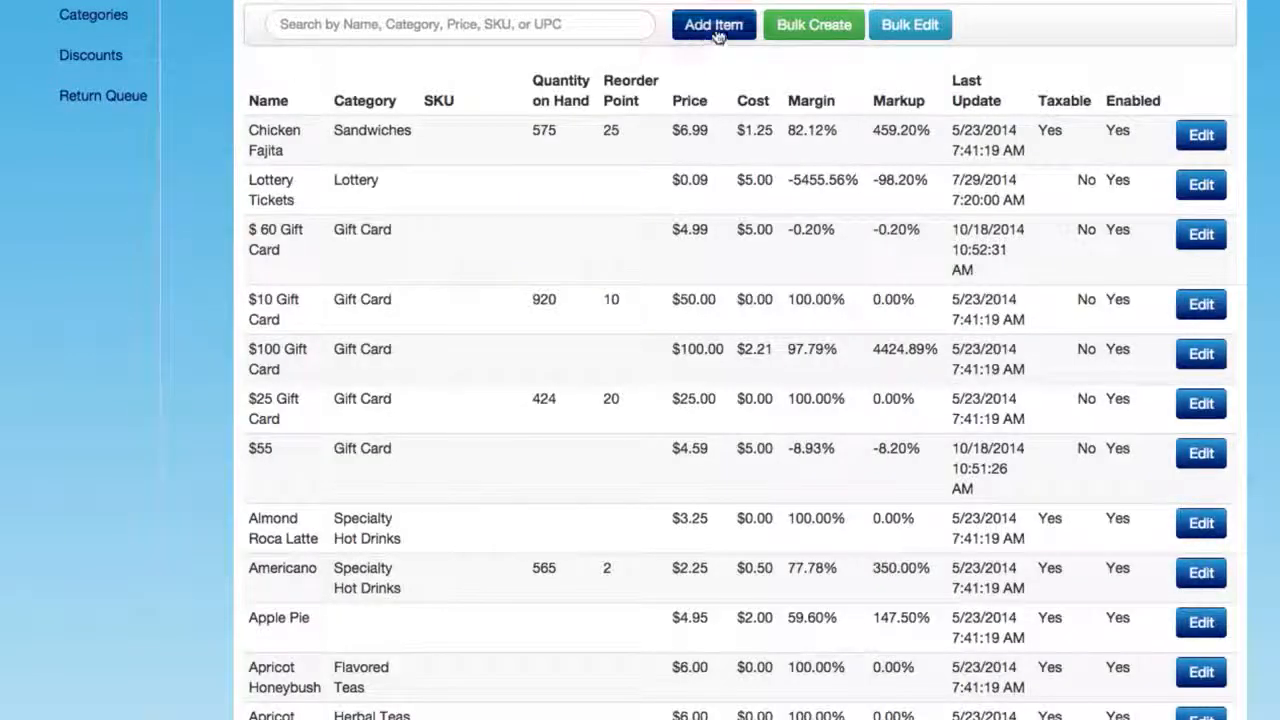
Step: Start a new inventory item named Boston Crème Pie, described as "Boston Crème Pie from ABC Bakery", in the Desserts category
left_click(716, 28)
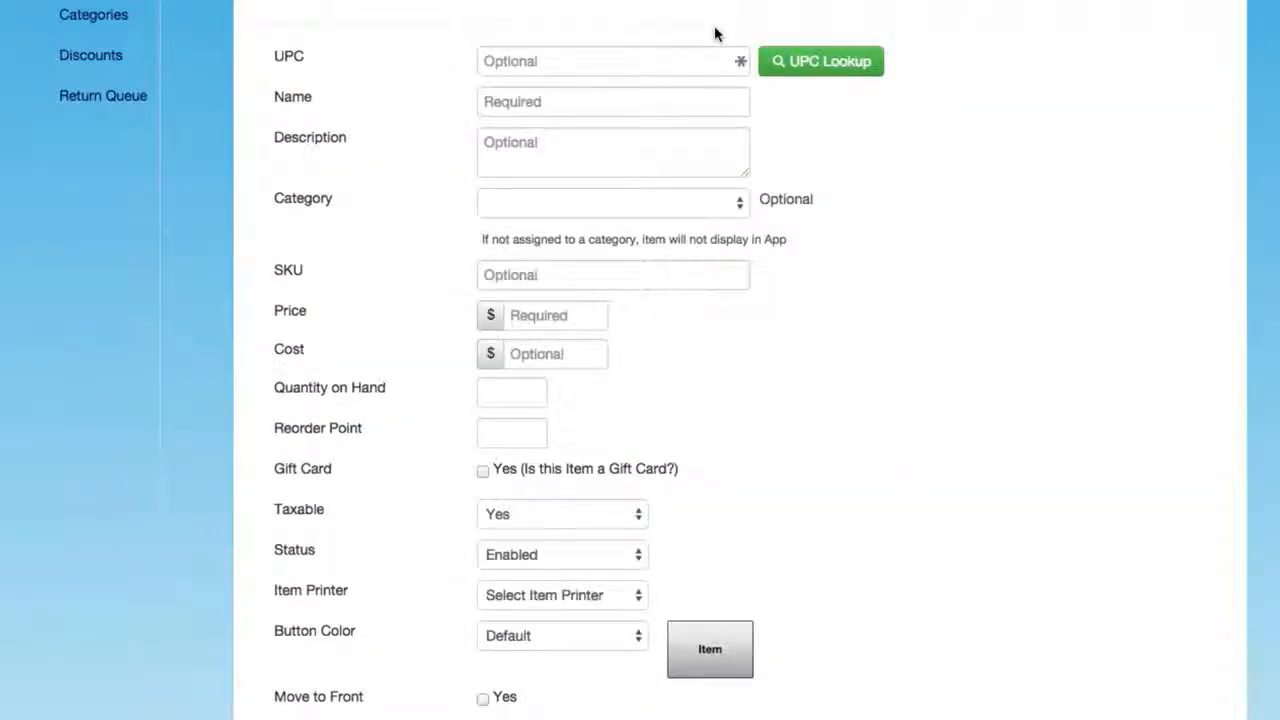
left_click(507, 101)
type("Boston Crème Pie")
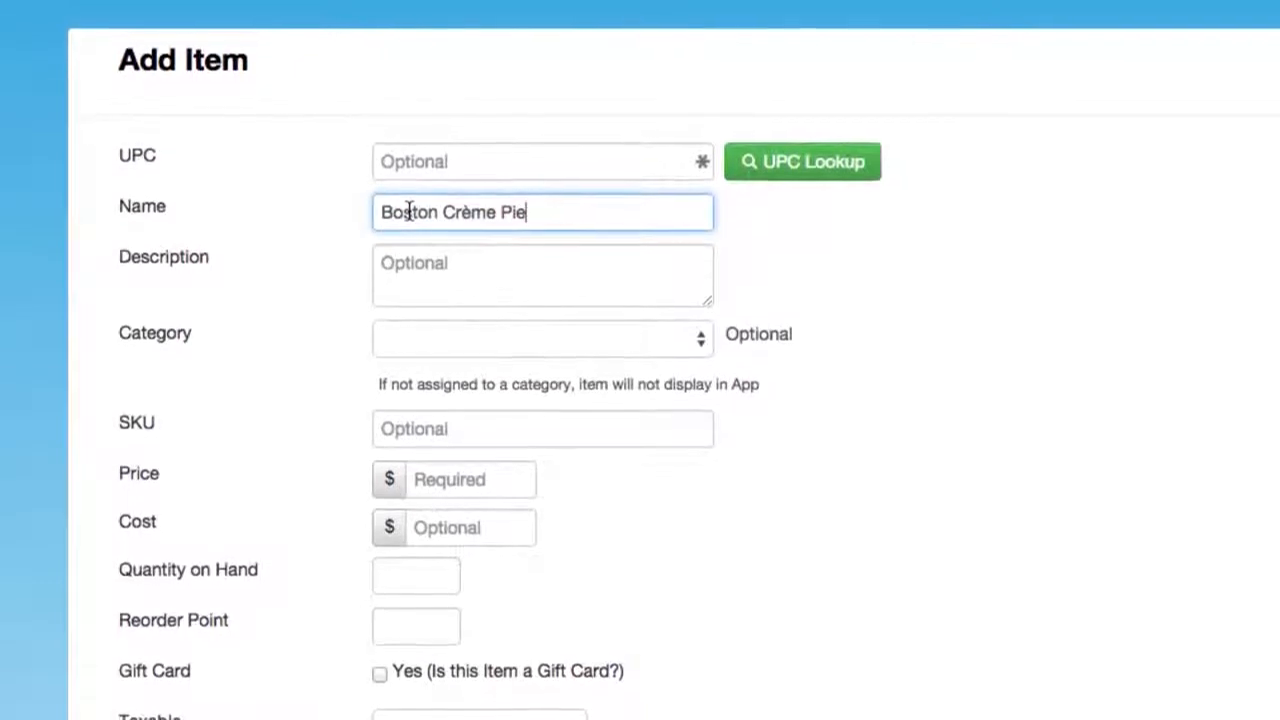
key("Tab")
type("Boston Crème Pie")
type("f")
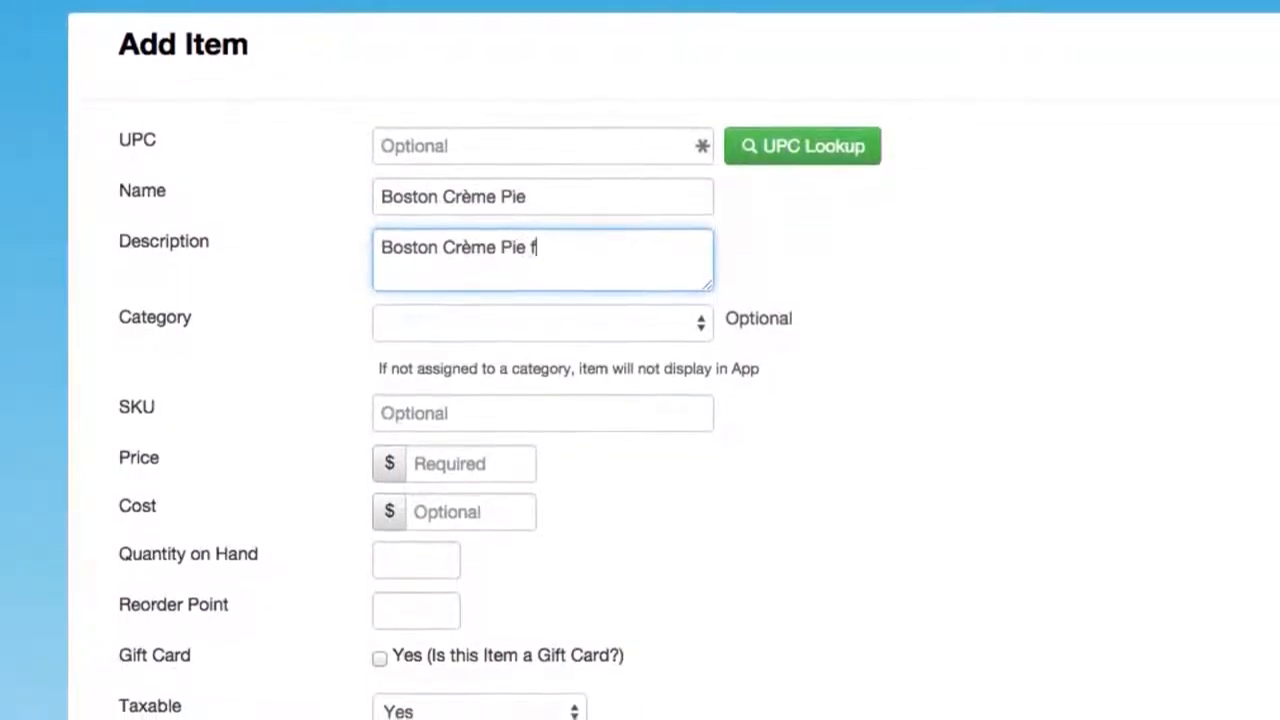
type("rom ABC Bakery")
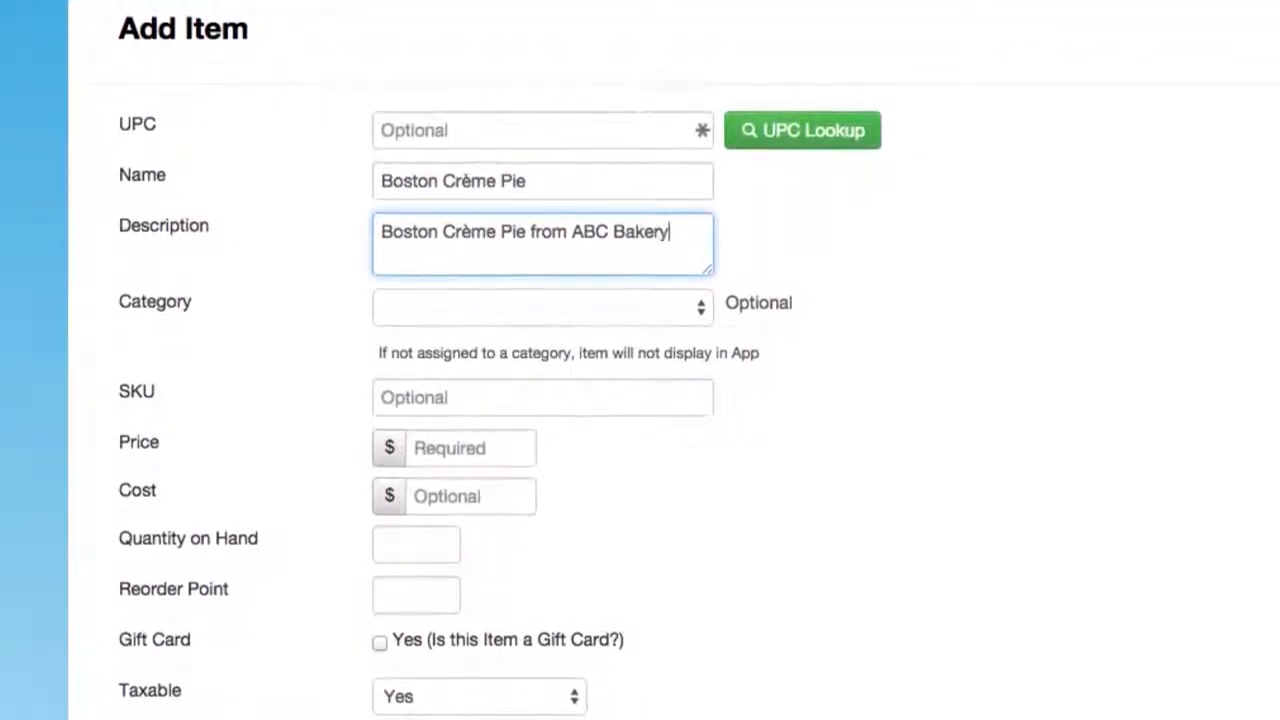
left_click(474, 306)
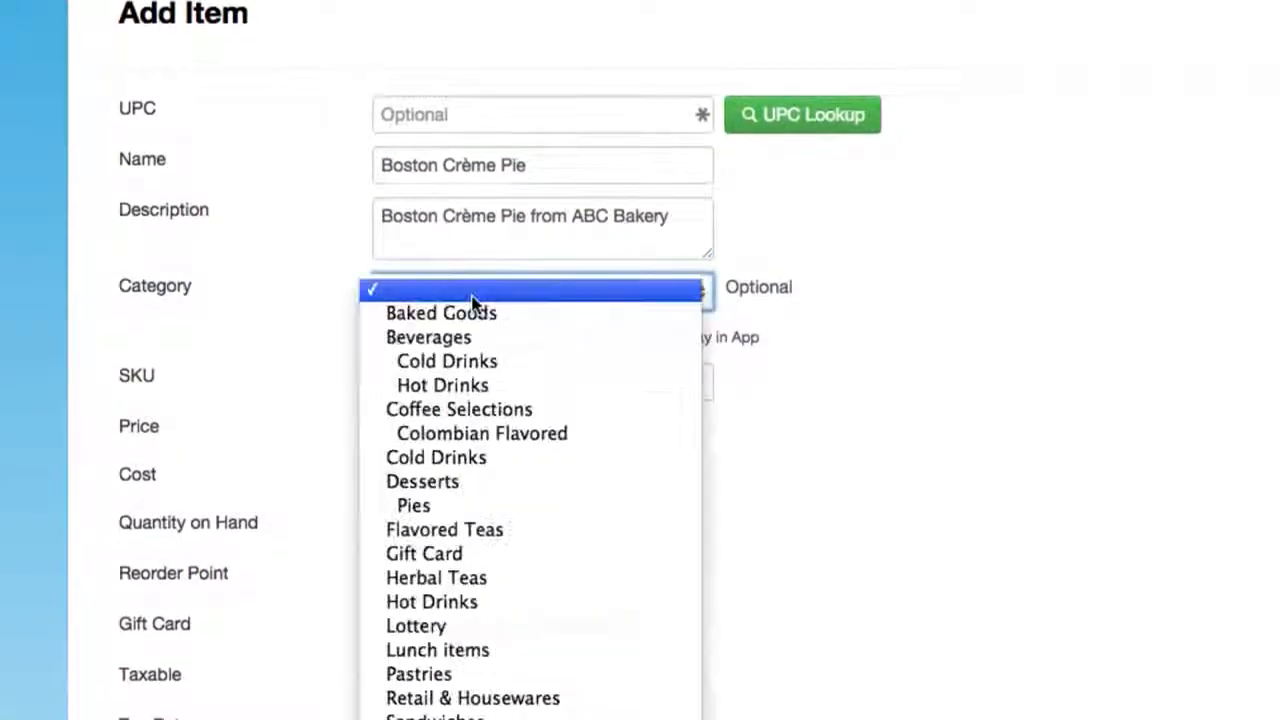
left_click(440, 482)
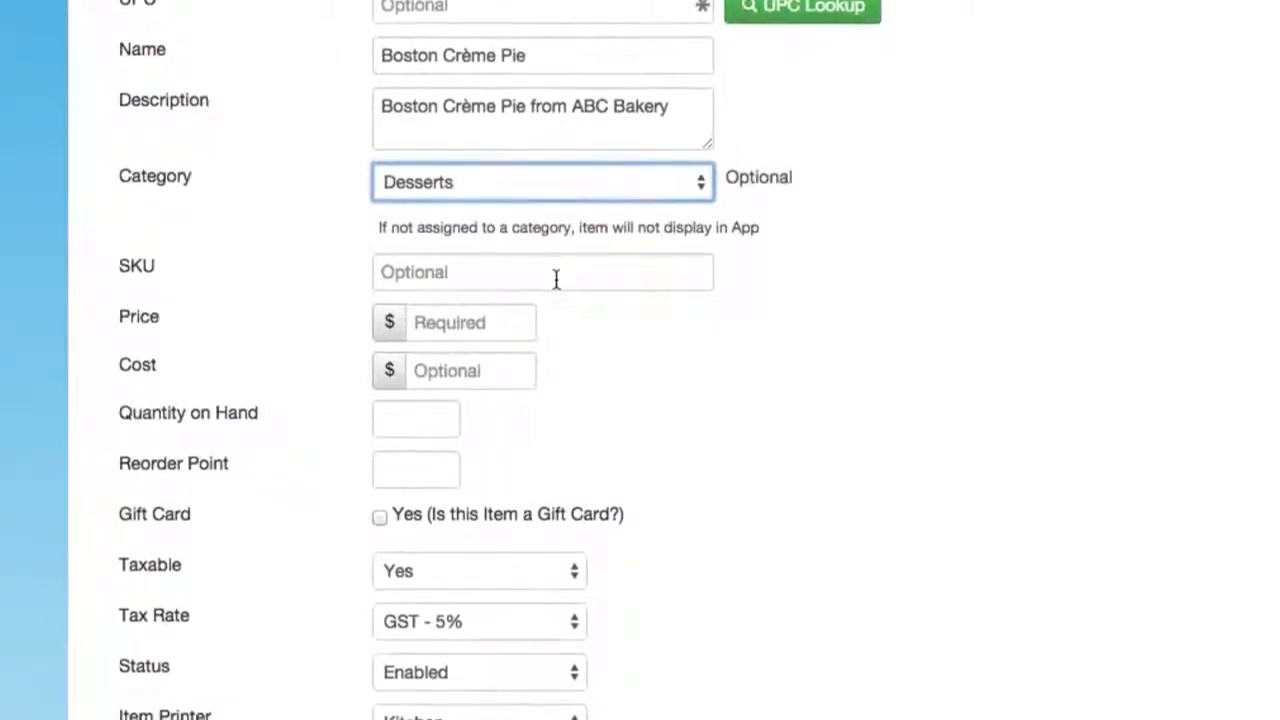
Step: Set the Boston Crème Pie item's price to $4.99 and its cost to $2.15
left_click(465, 323)
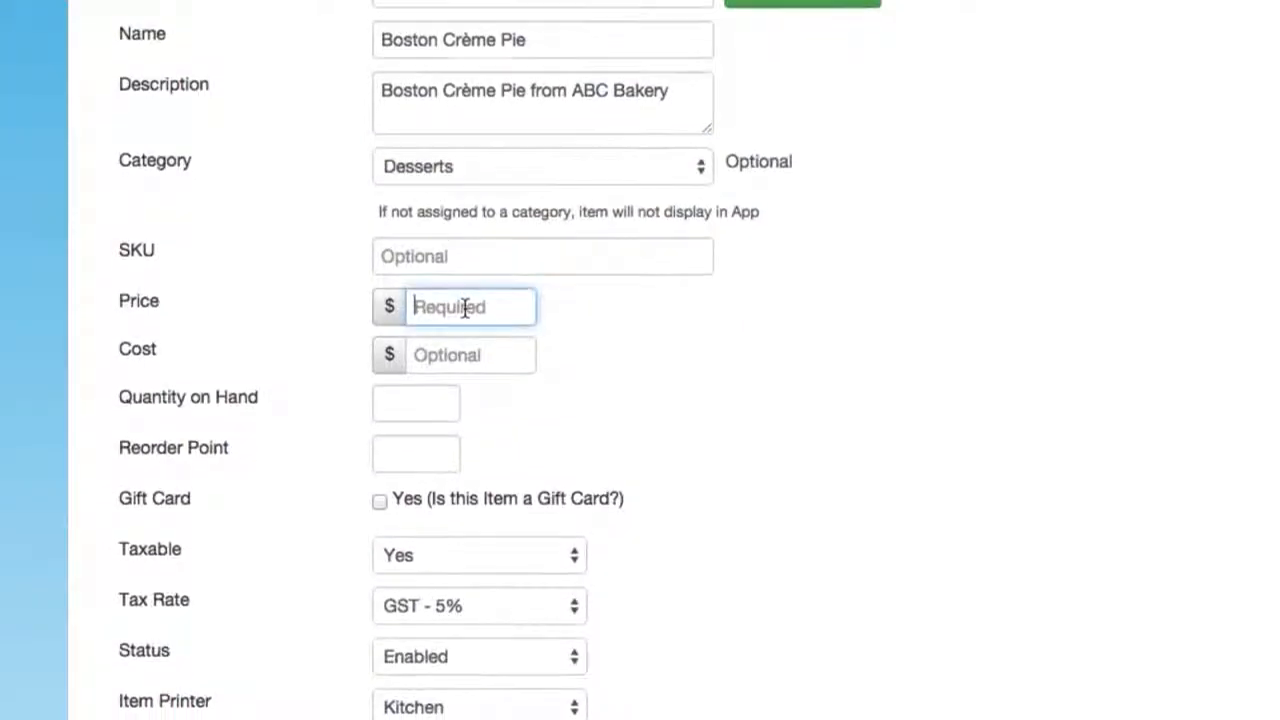
type("4.99")
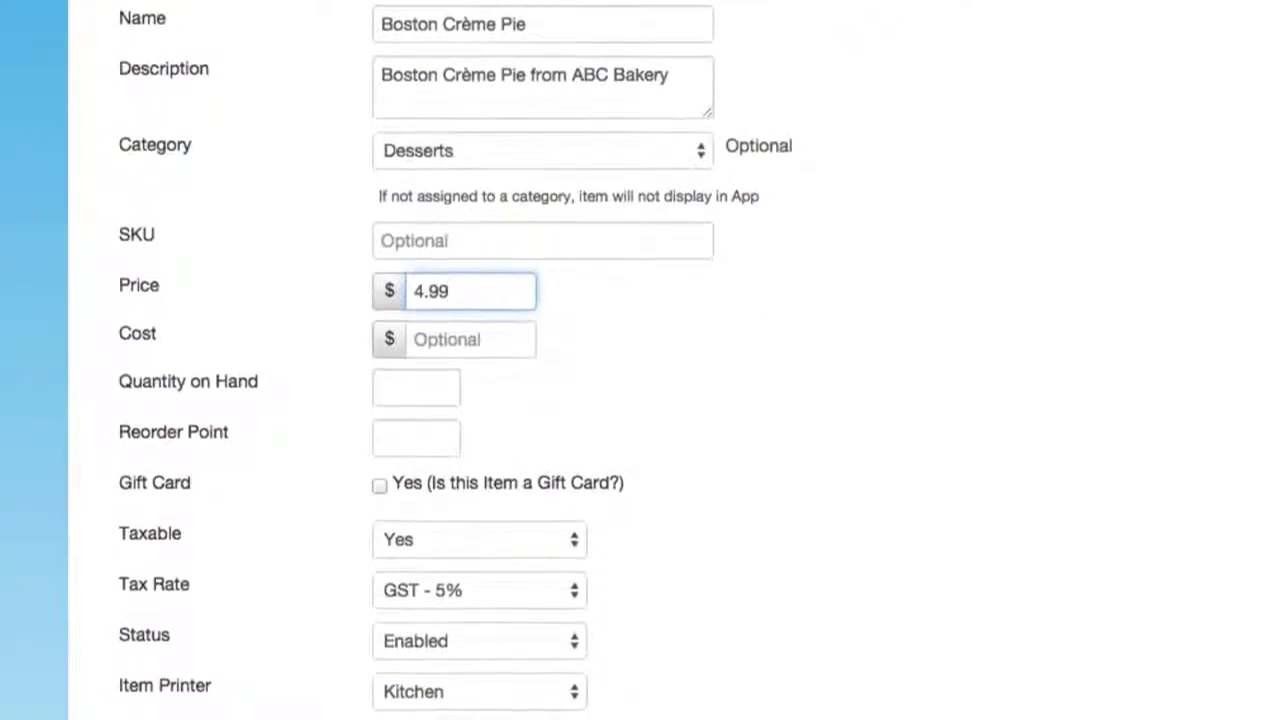
key("Tab")
type("2")
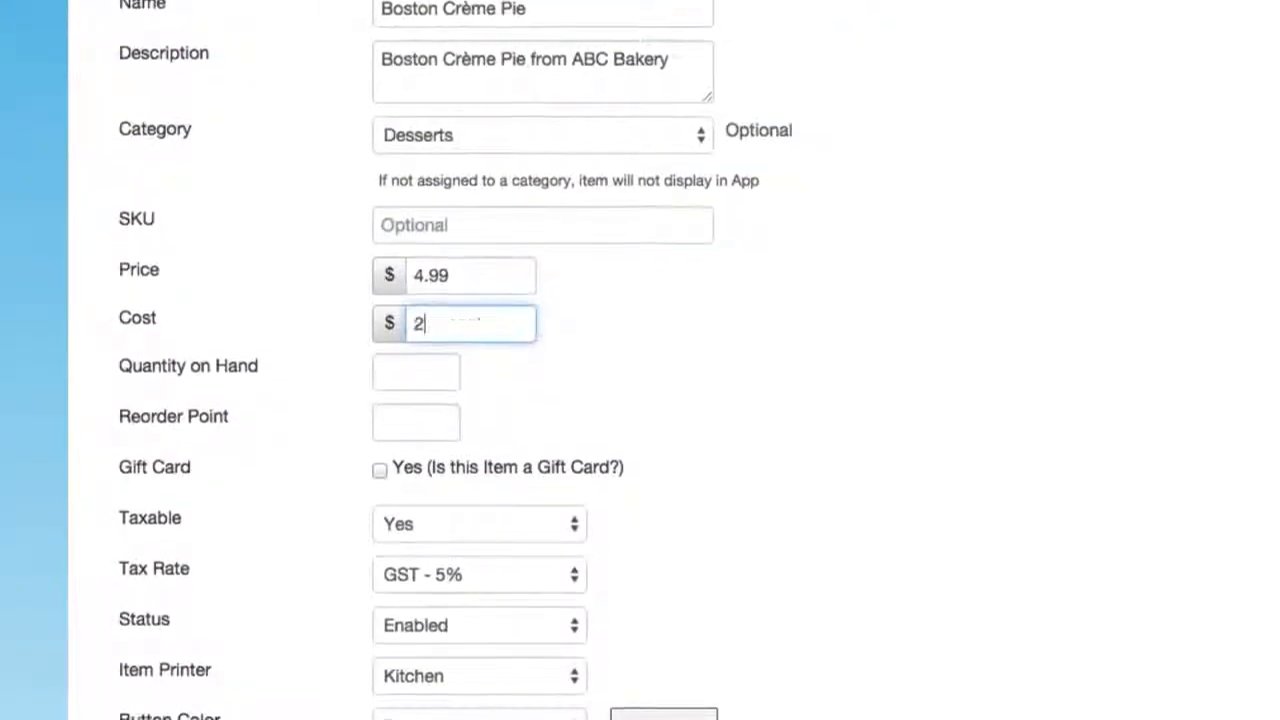
type(".15")
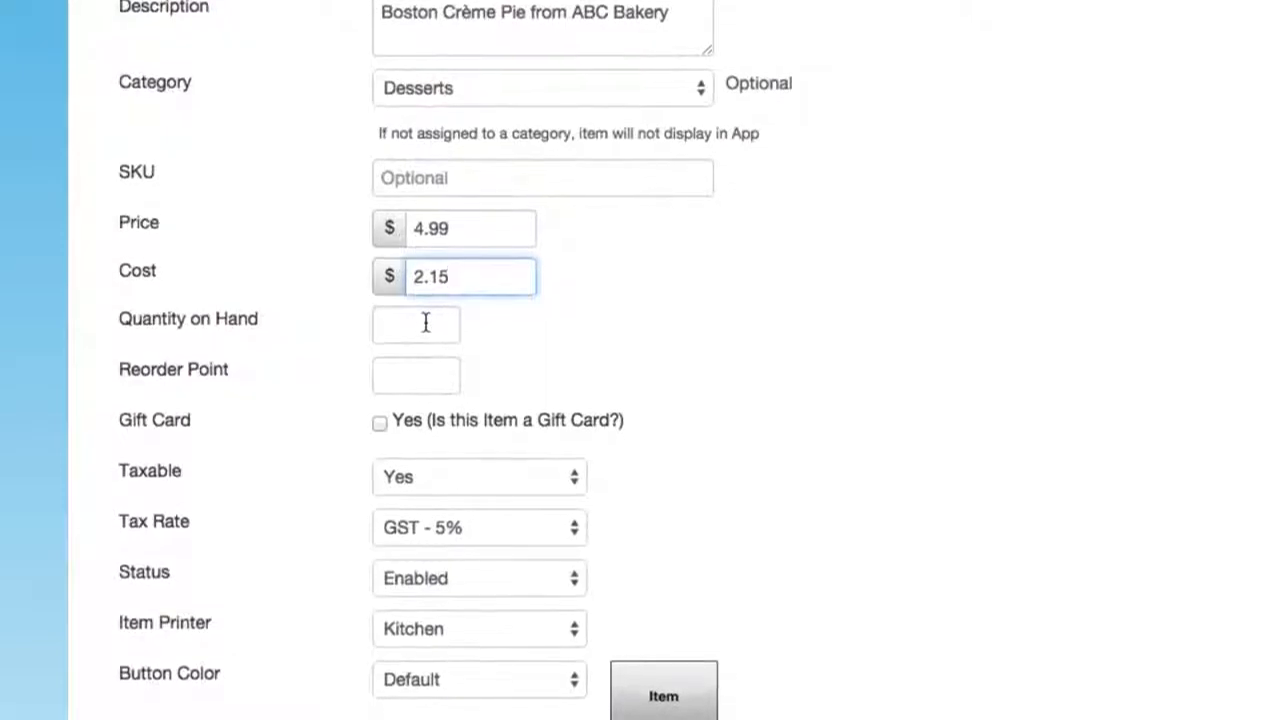
Step: Set the Boston Crème Pie item's quantity on hand to 45 and its reorder point to 15
left_click(425, 322)
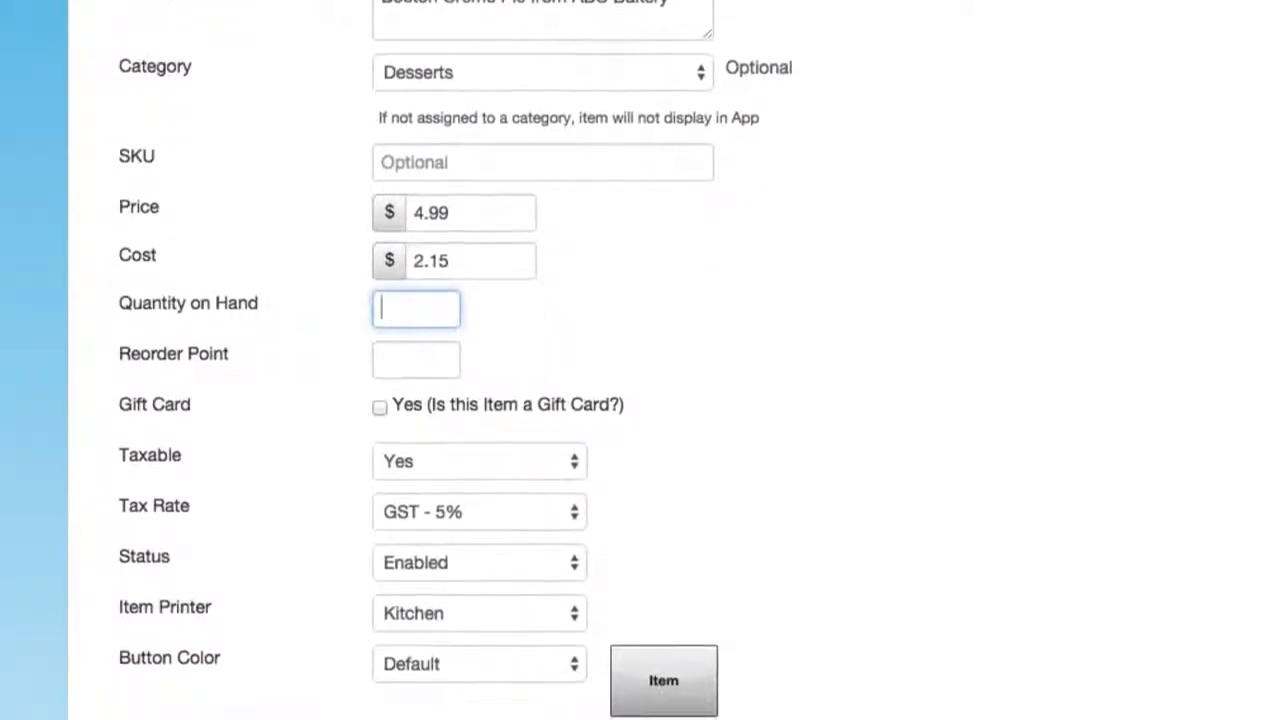
type("45")
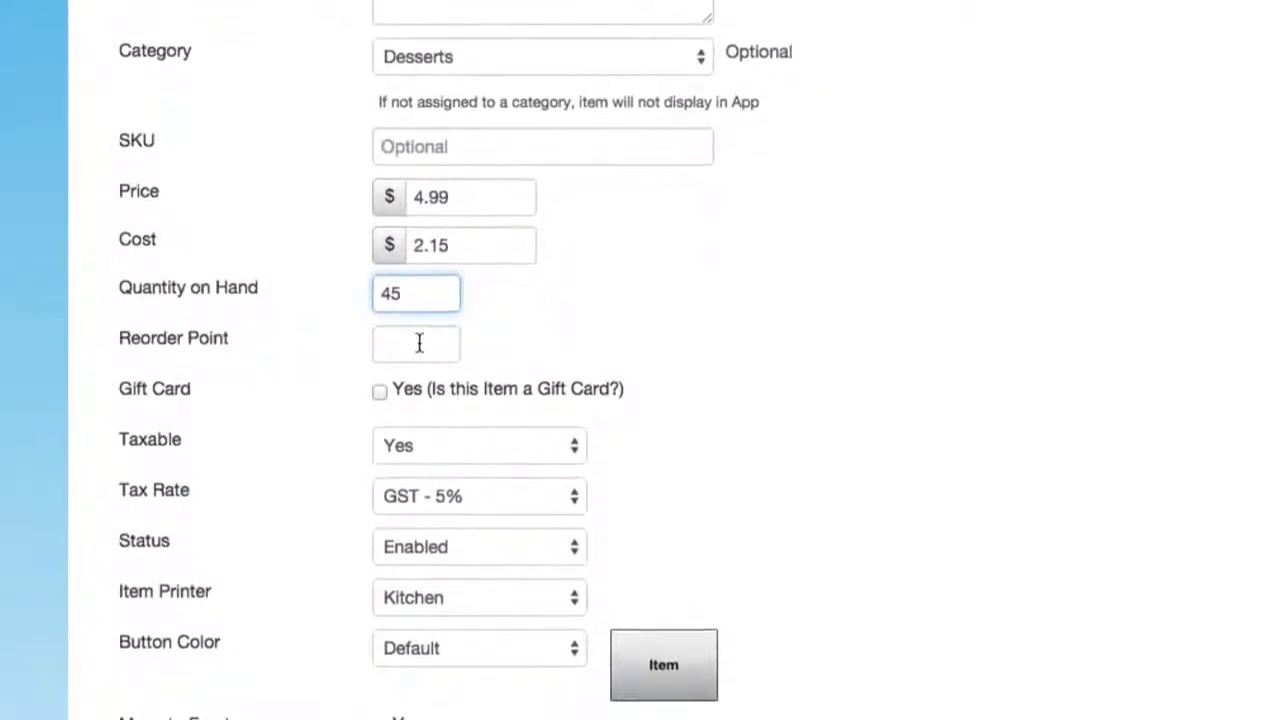
left_click(419, 343)
type("15")
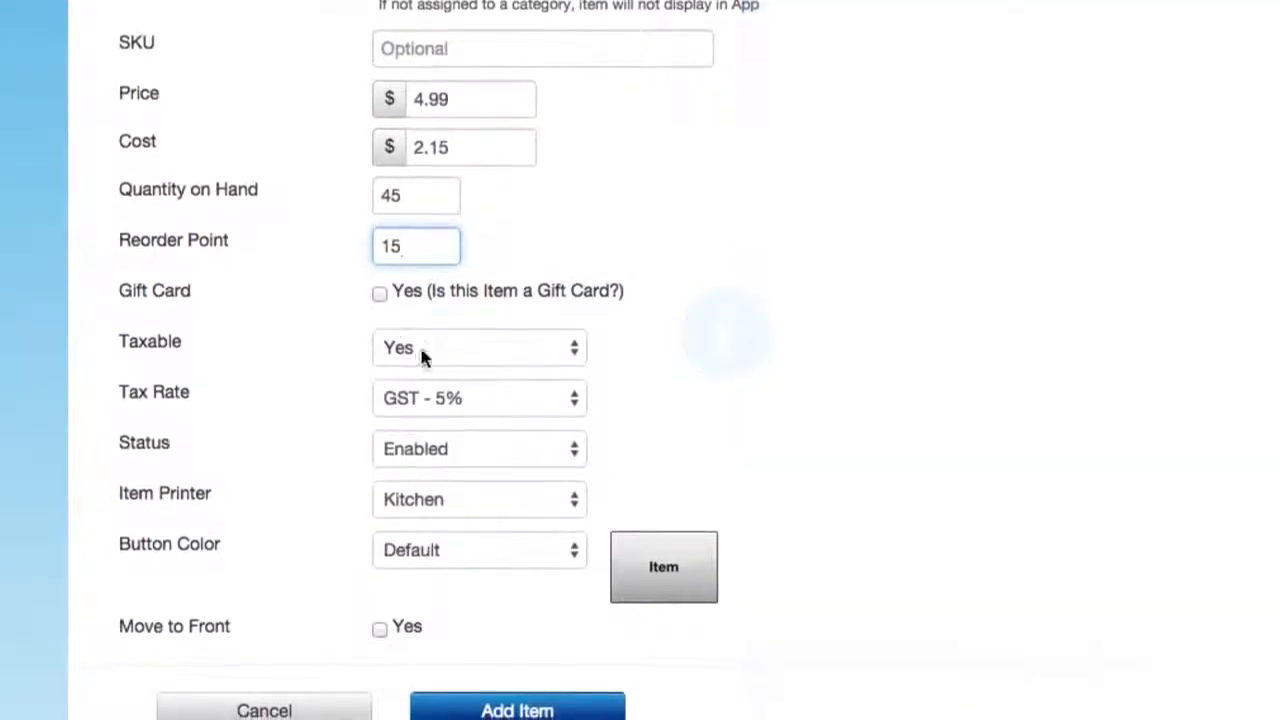
Step: Choose taxable Yes, tax rate GST - 5%, status Enabled and the Kitchen item printer for the Boston Crème Pie, and add the item
left_click(421, 358)
left_click(421, 345)
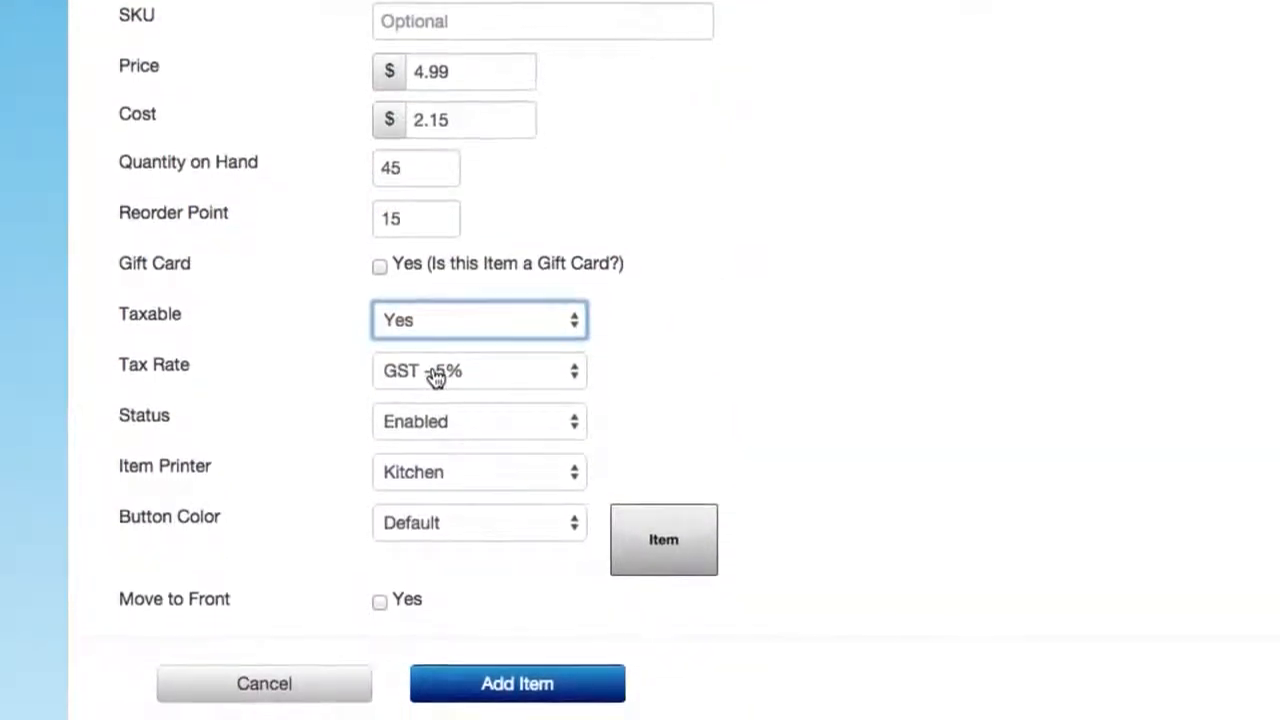
left_click(432, 383)
left_click(541, 366)
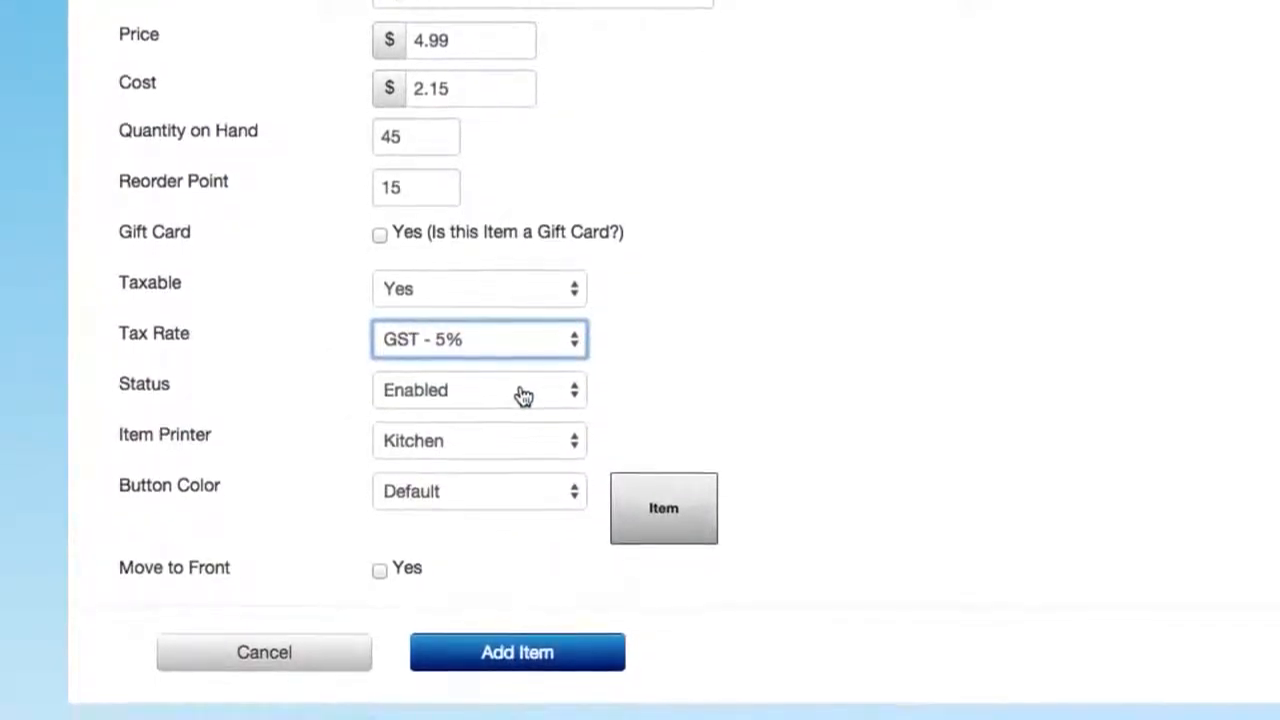
left_click(522, 404)
left_click(522, 387)
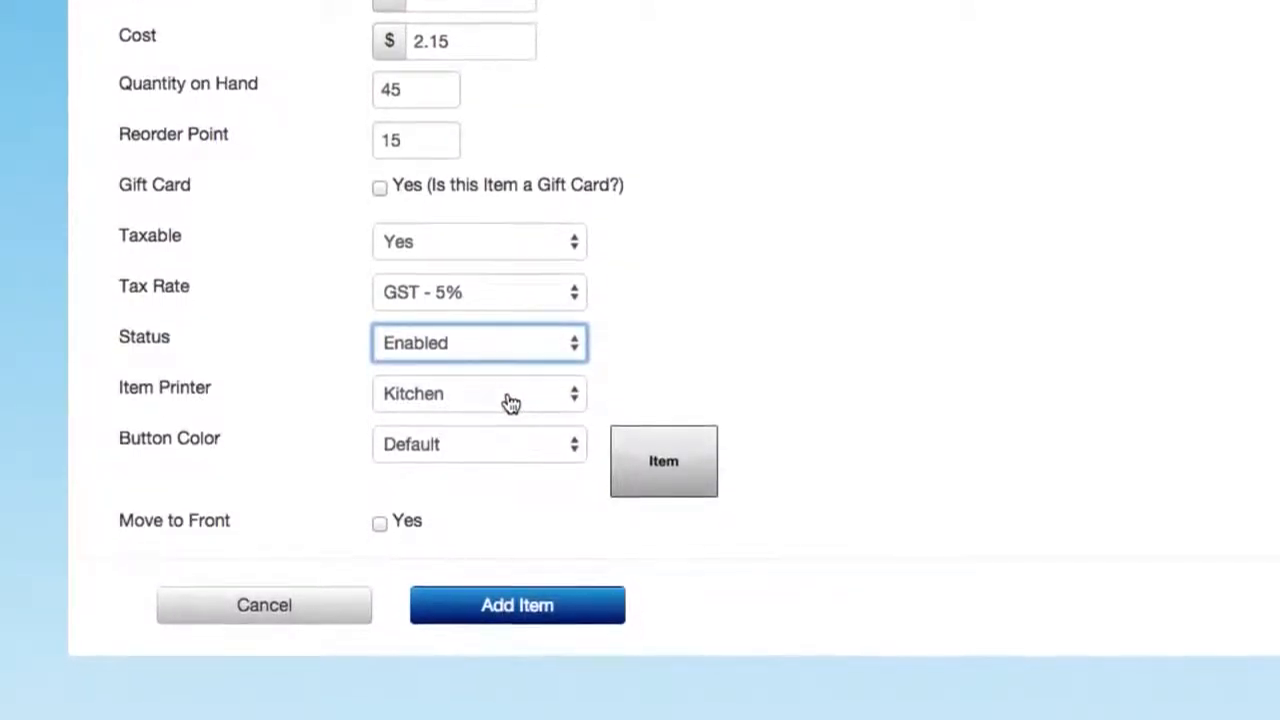
left_click(510, 399)
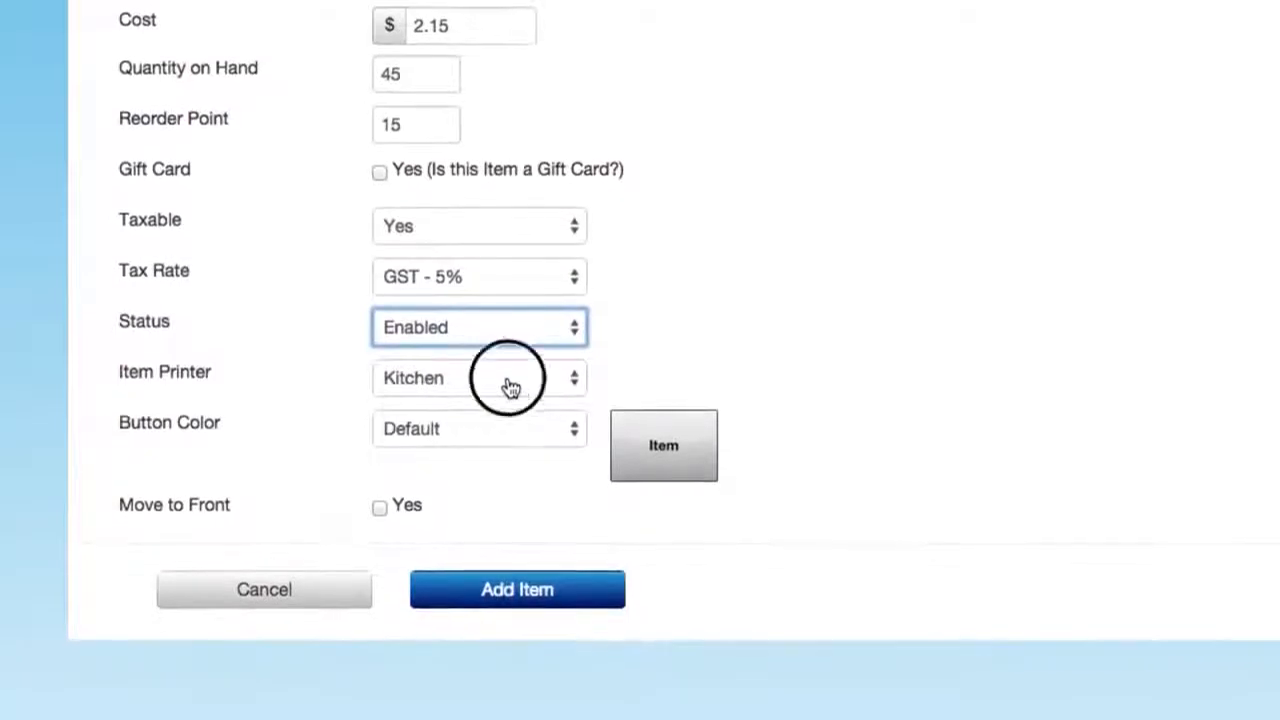
left_click(507, 373)
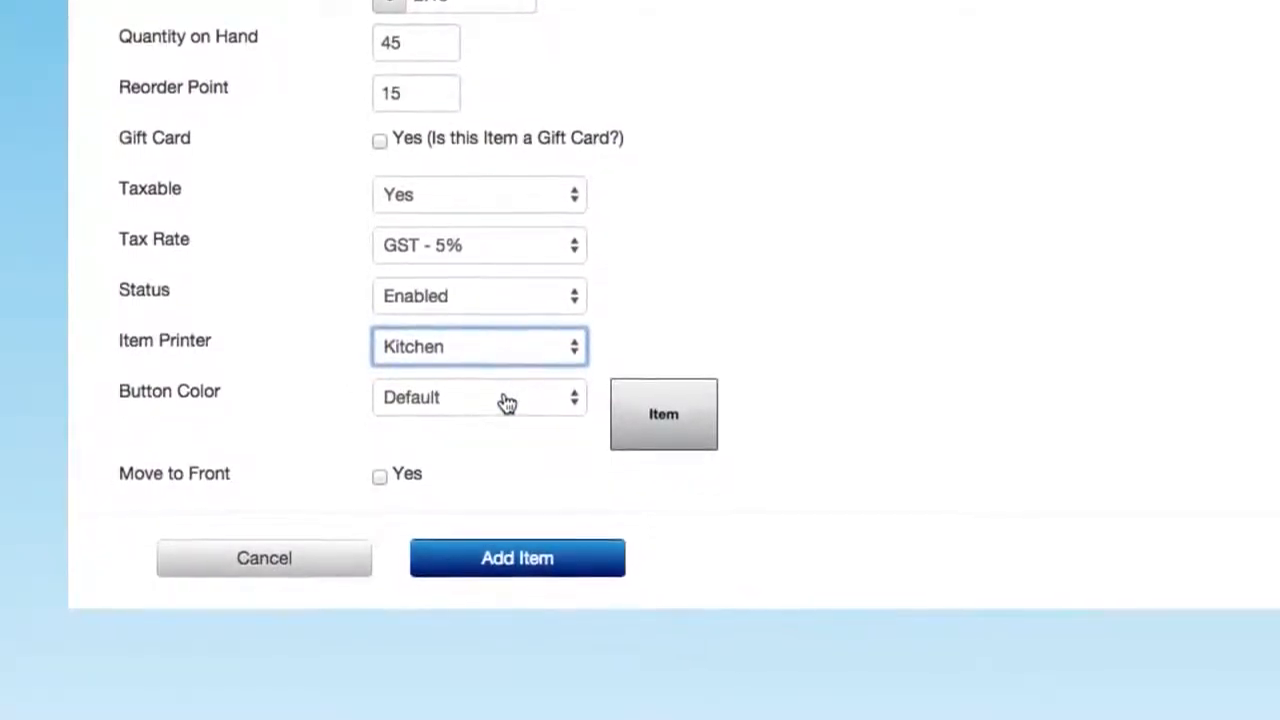
left_click(506, 558)
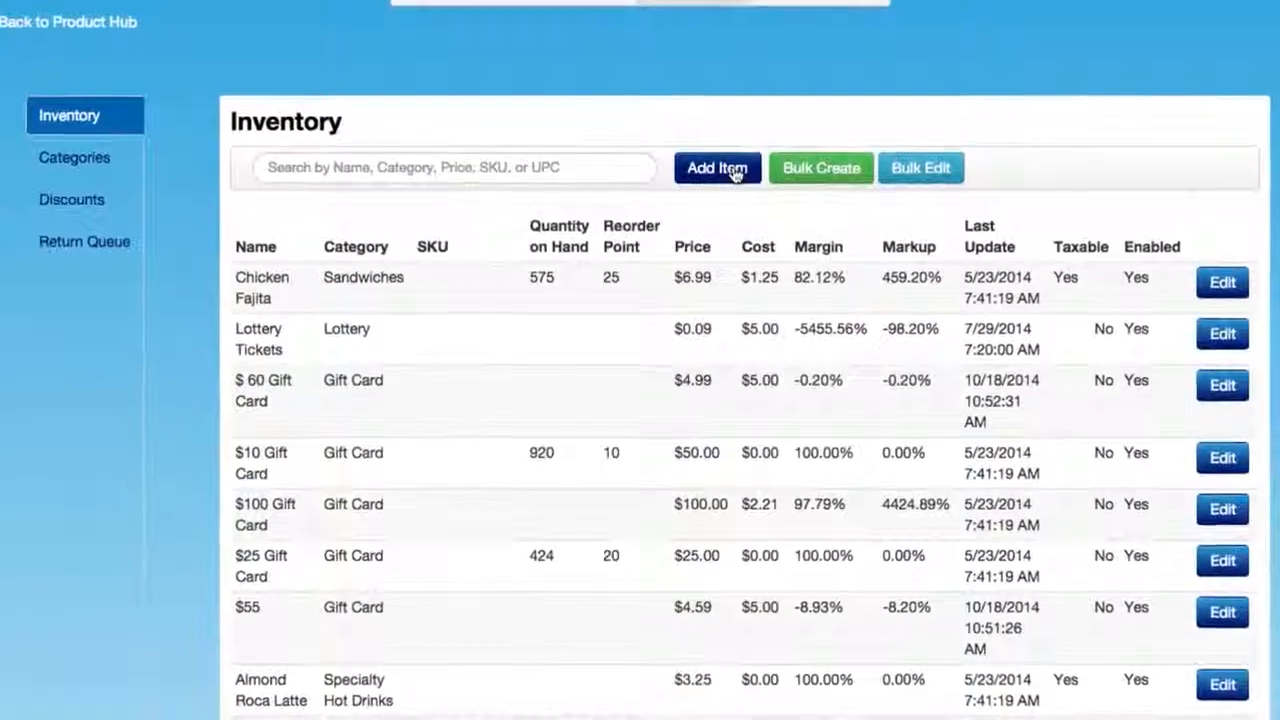
Step: Start a new item named Chocolate Chip Cheesecake, described as "Chocolate Chip Cheesecake from Charlie's Cheesecakes", in the Desserts category
left_click(735, 162)
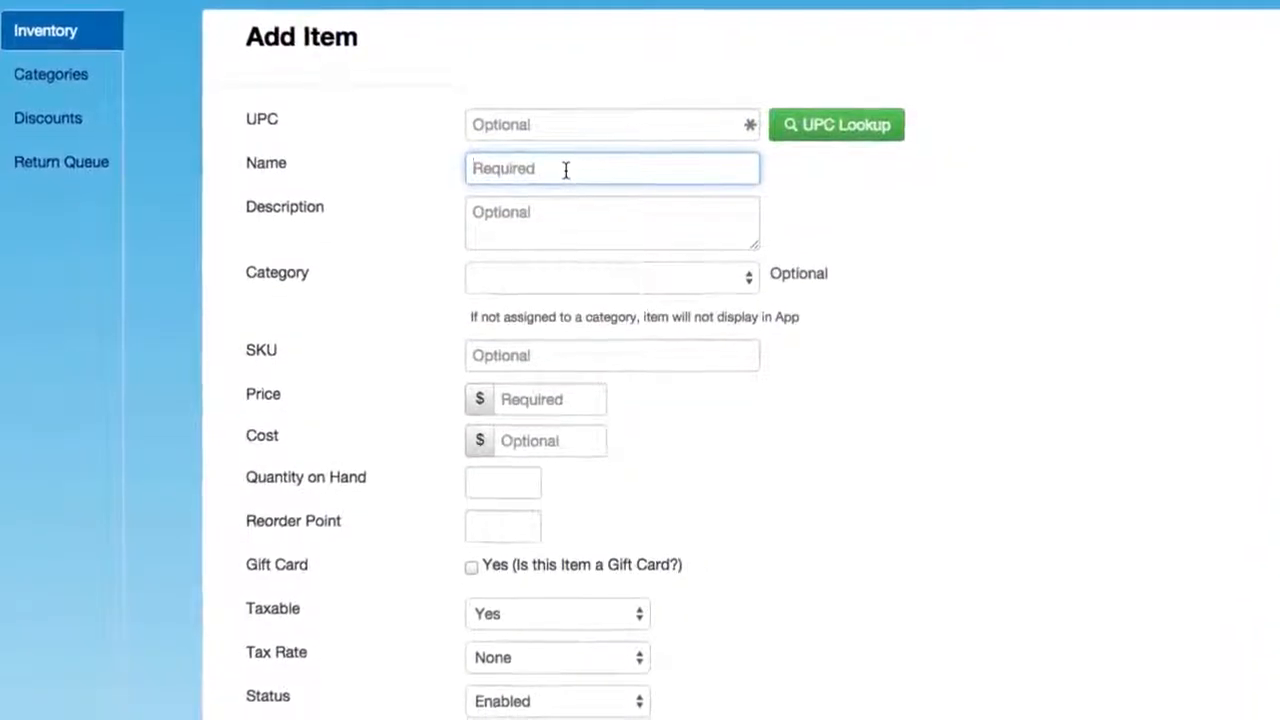
type("Chocolate Chip ")
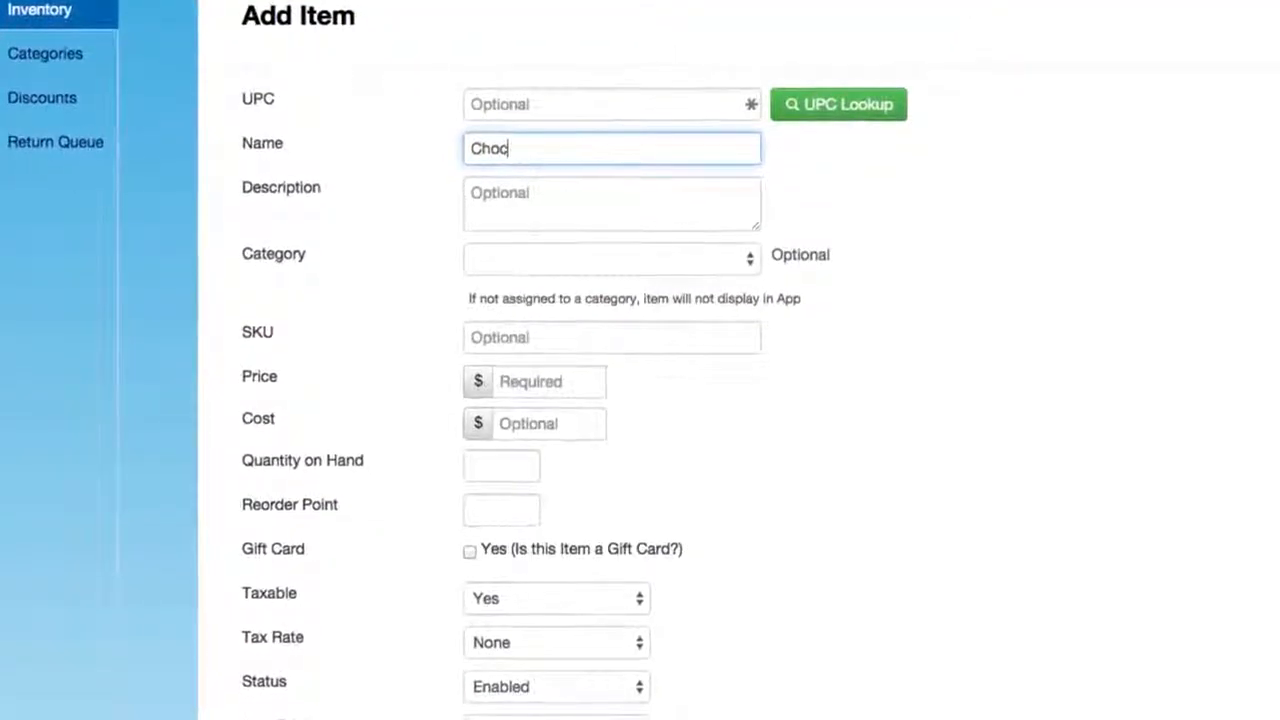
type("Cheesecake")
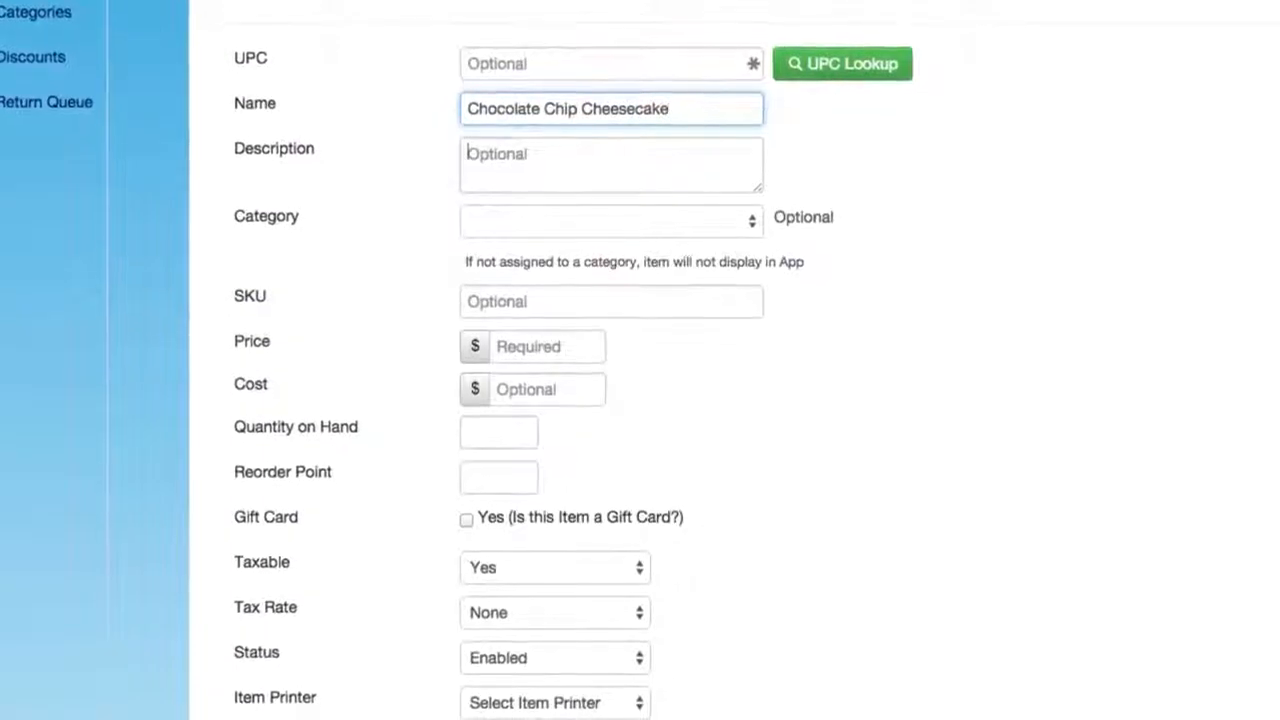
key("Tab")
type("Chocolate Chip Cheesecake from Charlie's Cheesecakes")
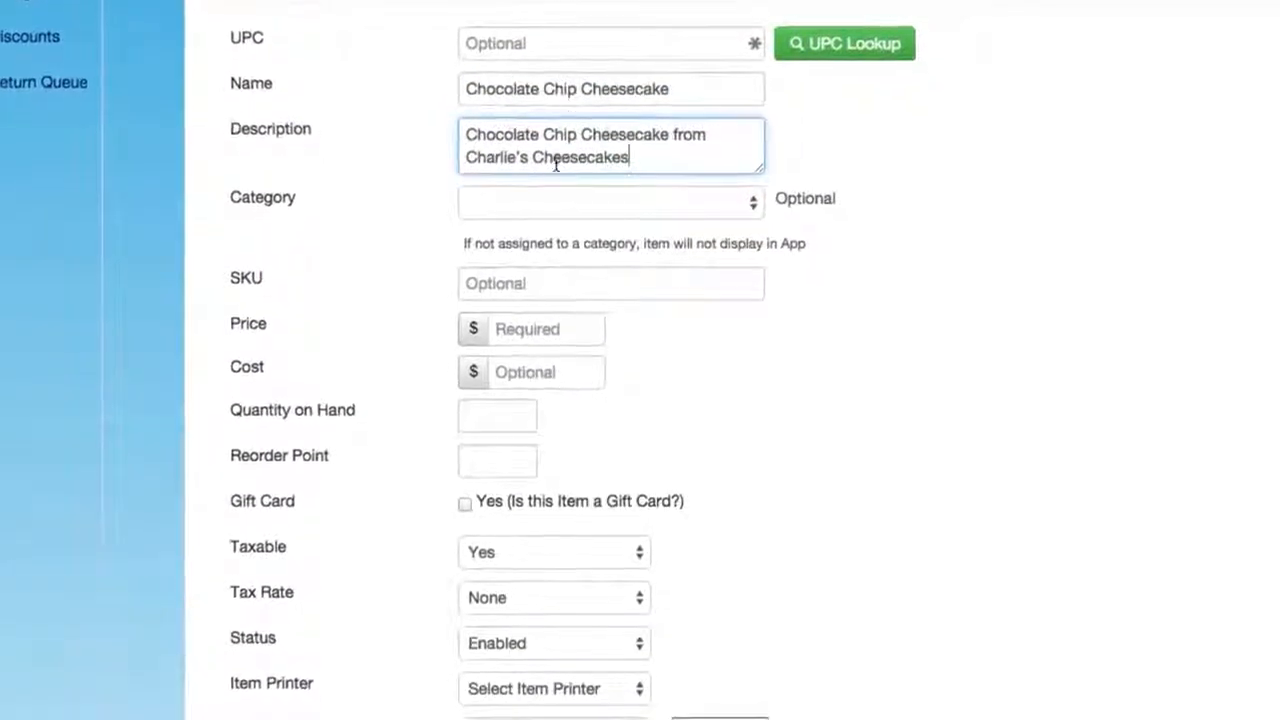
left_click(552, 207)
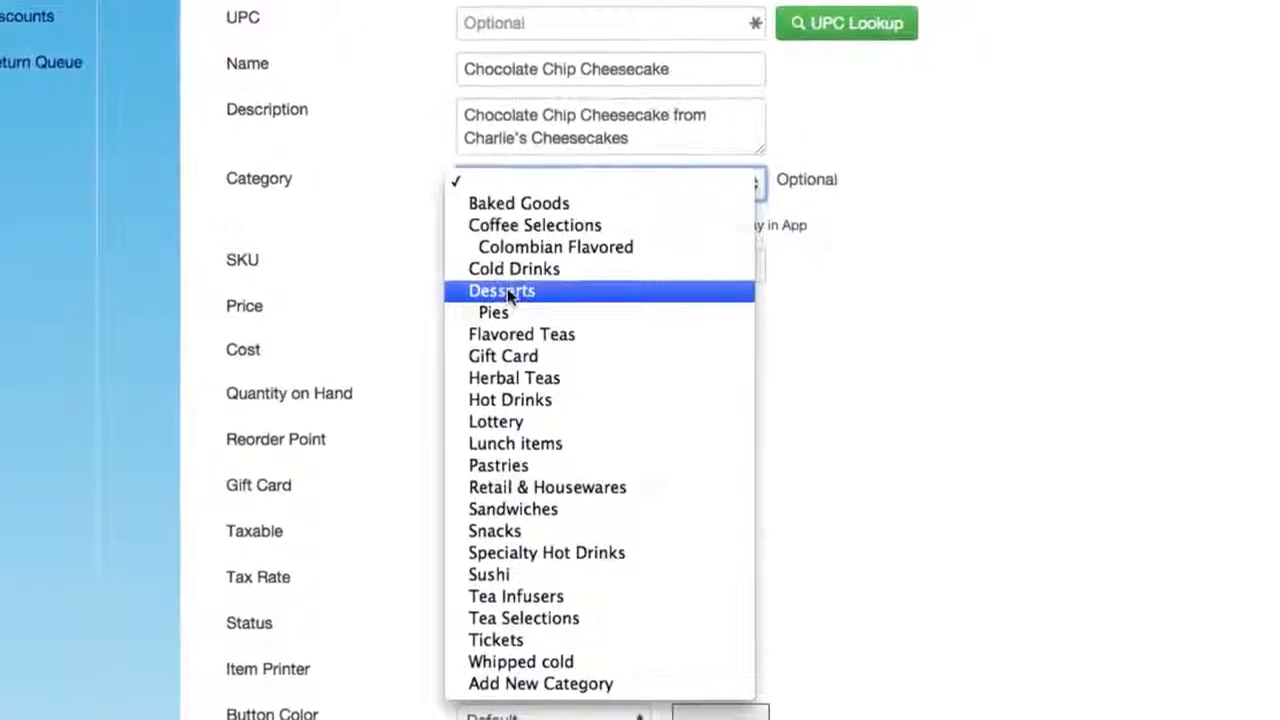
left_click(507, 292)
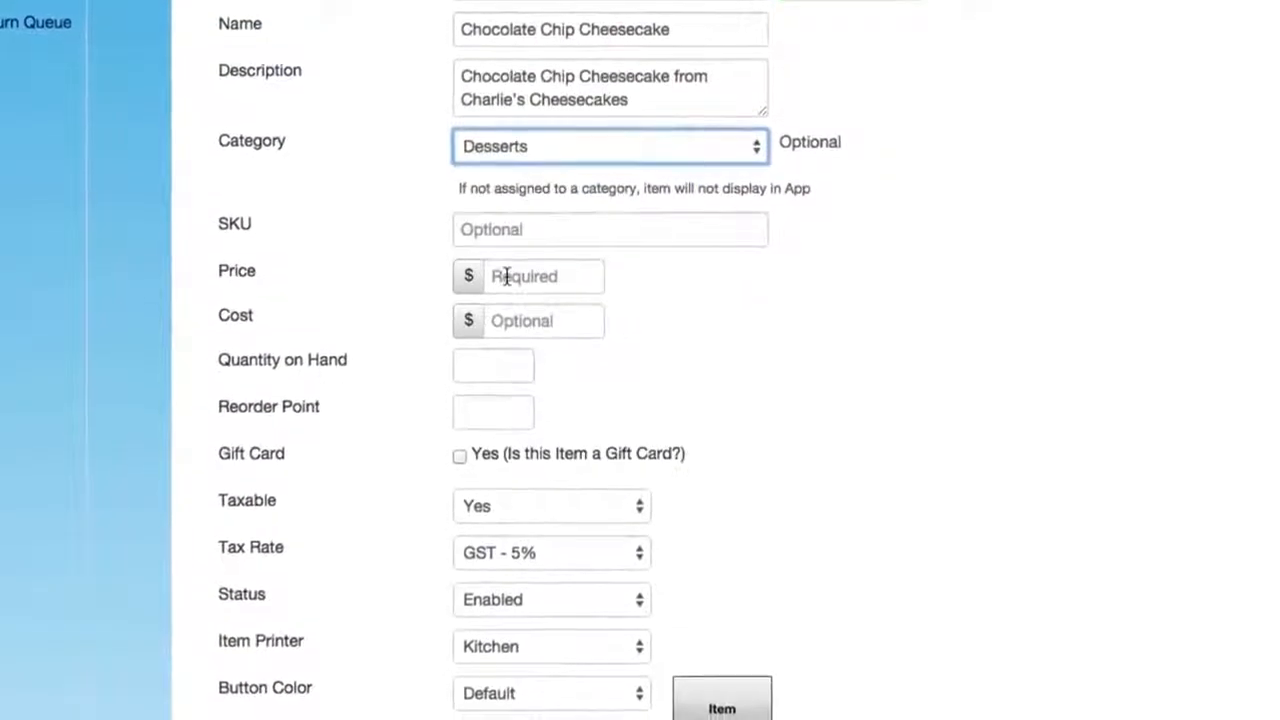
Step: Set the Chocolate Chip Cheesecake item's price to $5.50 and its cost to $3.25
left_click(505, 262)
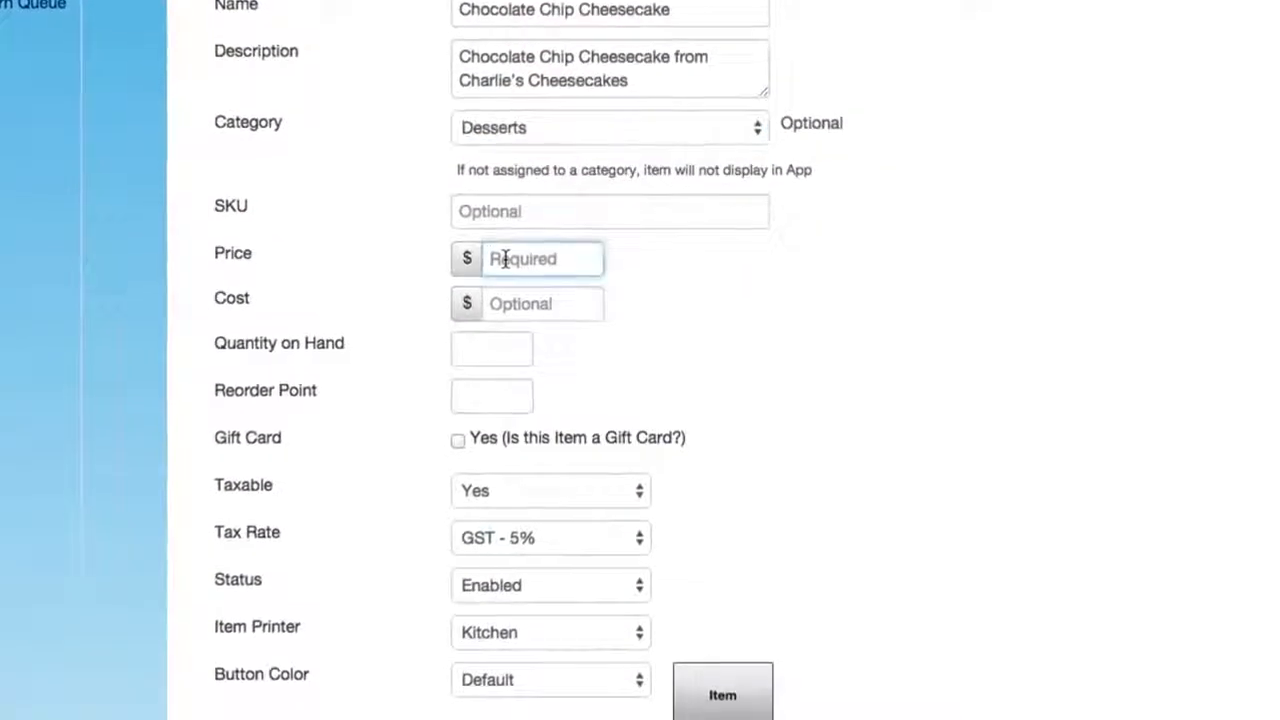
type("5.50")
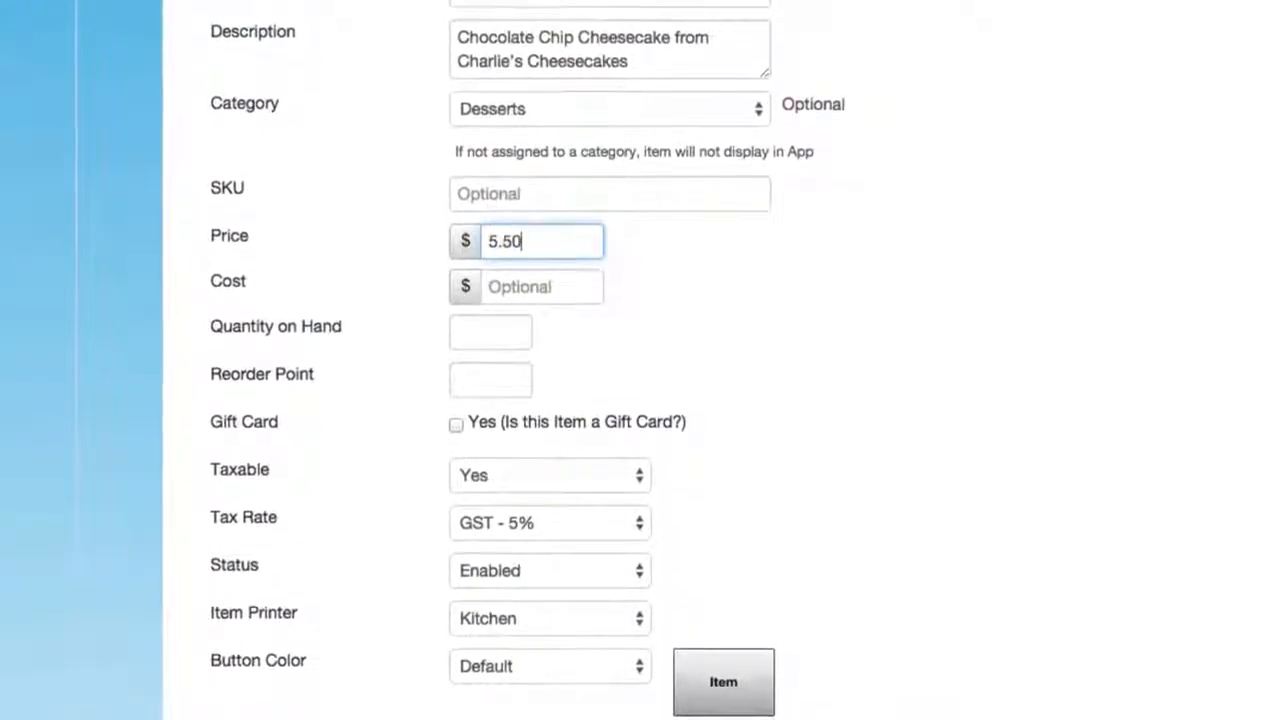
key("Tab")
type("3.25")
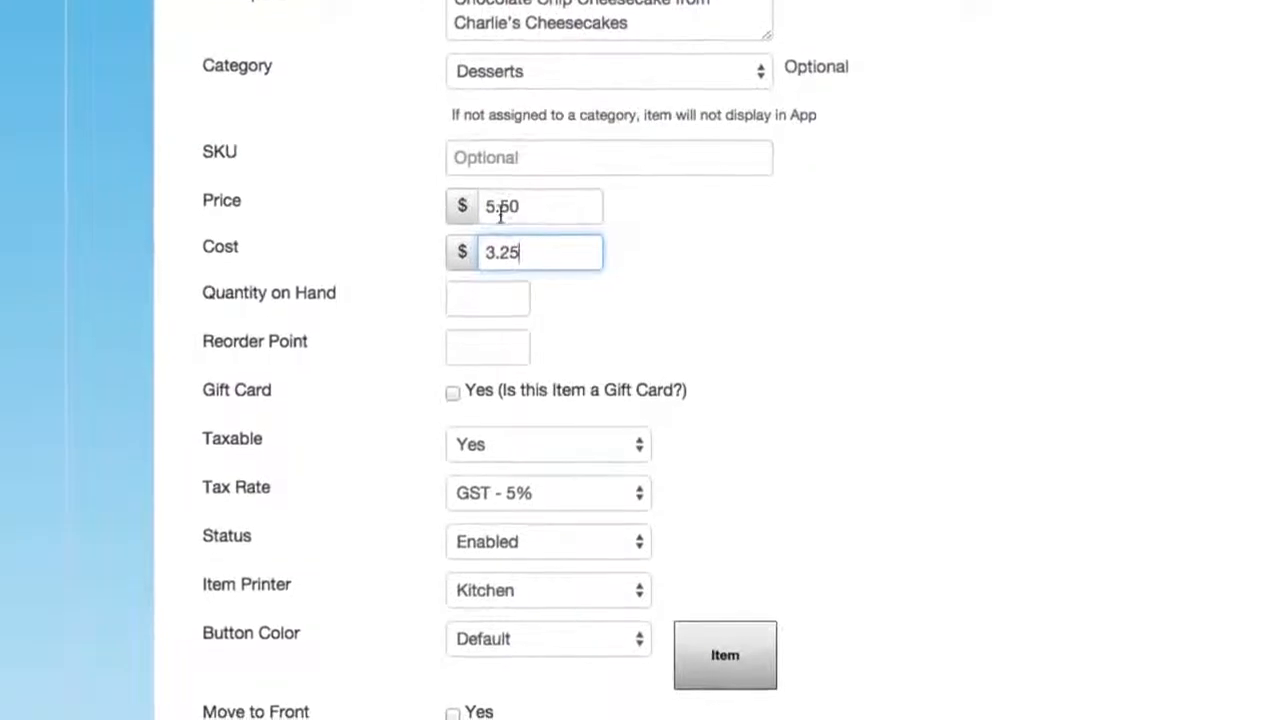
Step: Set the cheesecake's quantity on hand to 30 and its reorder point to 10, and add the item
left_click(474, 288)
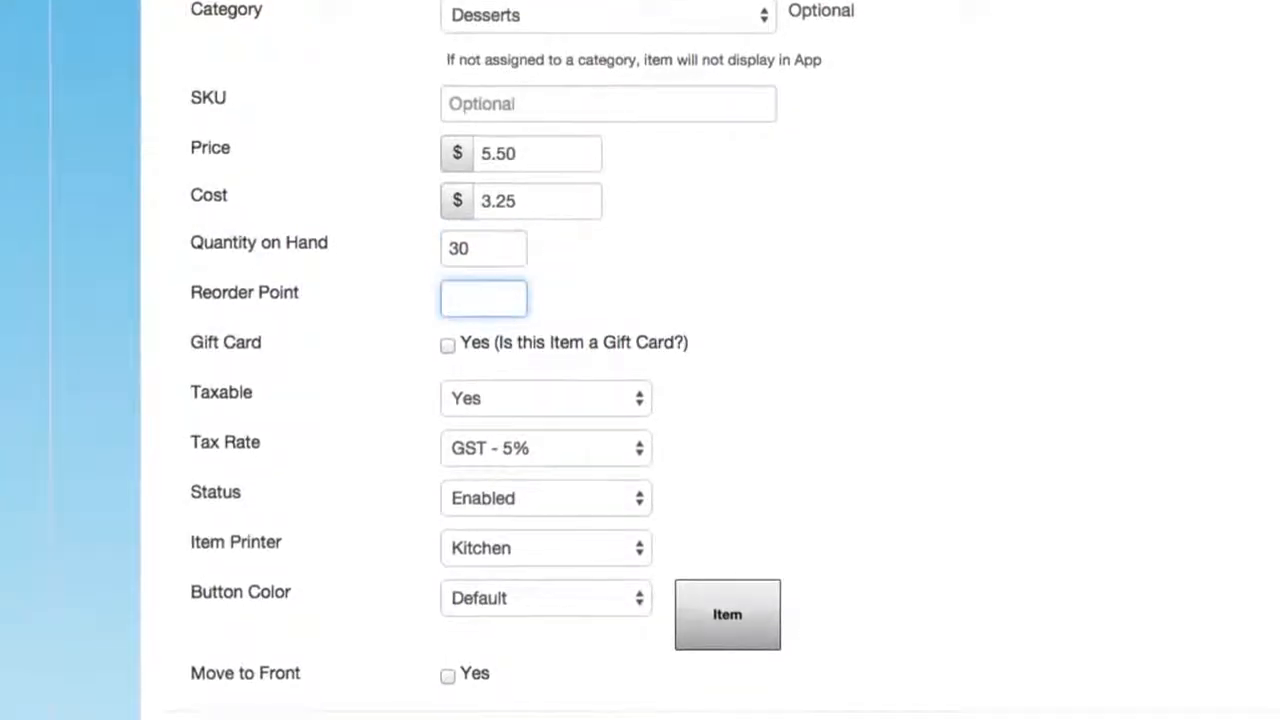
type("10")
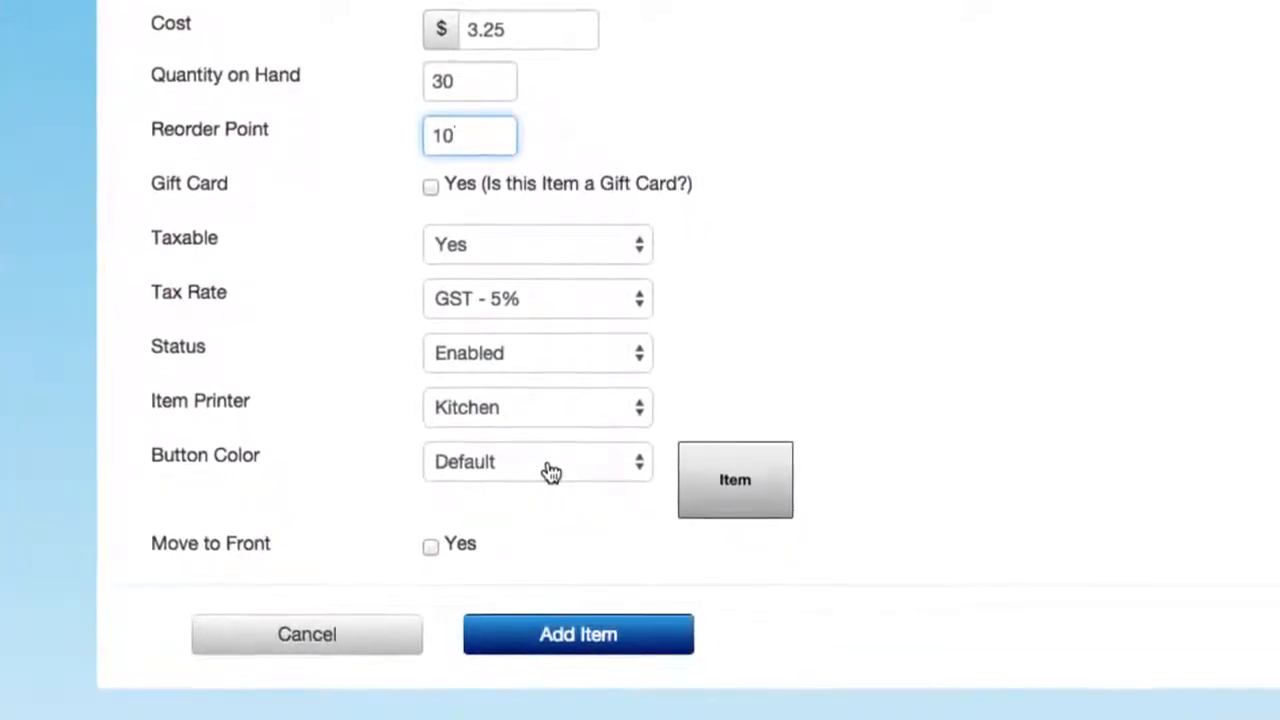
left_click(565, 636)
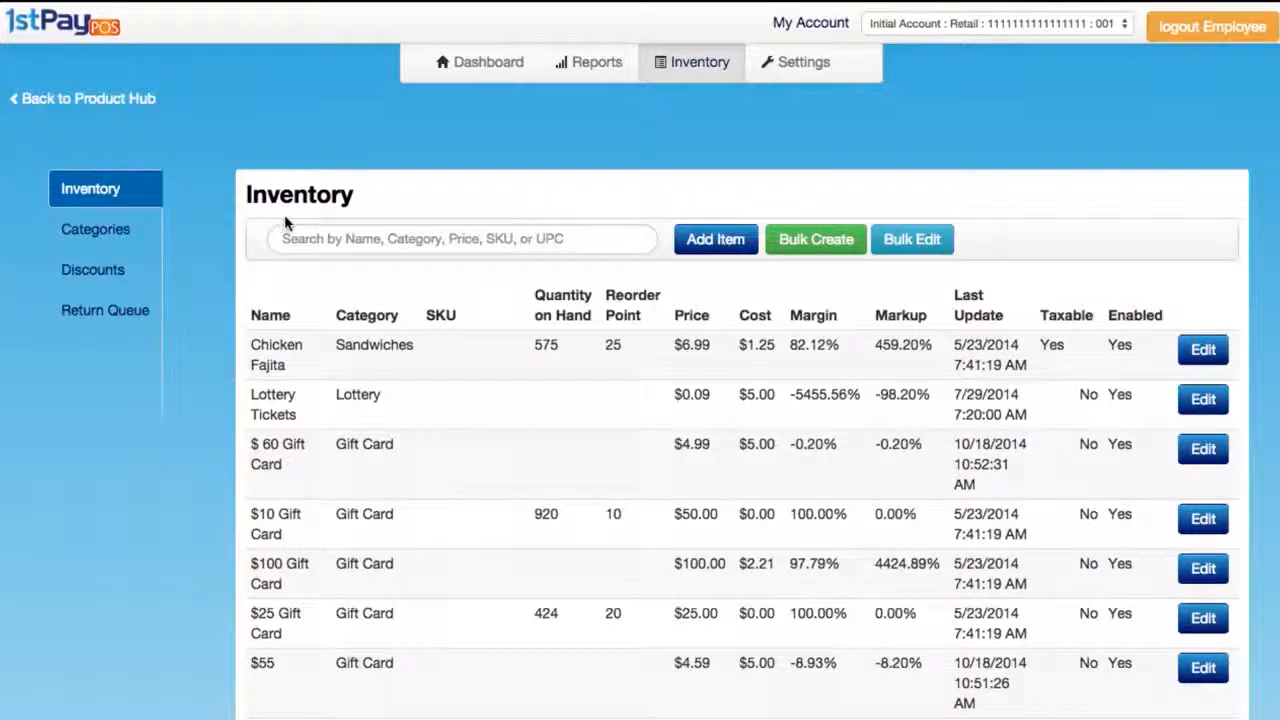
Step: Start a bulk creation of inventory items and download the sample upload file
left_click(826, 244)
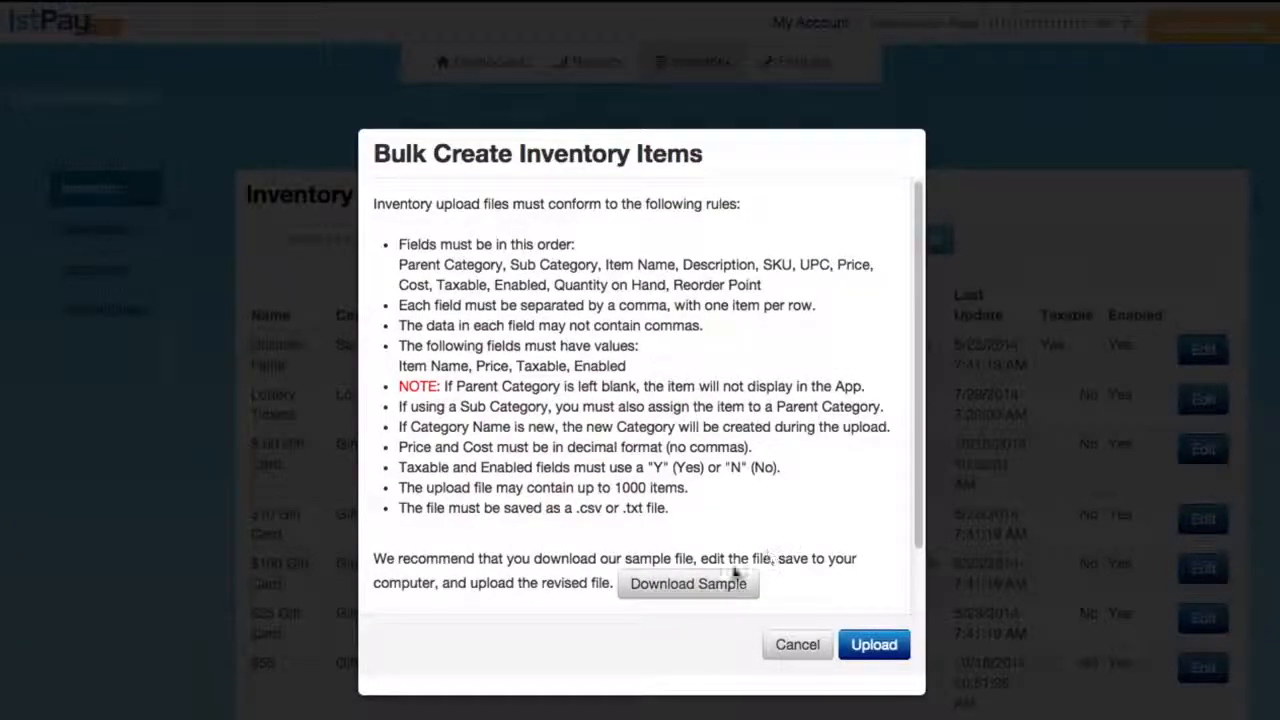
left_click(735, 582)
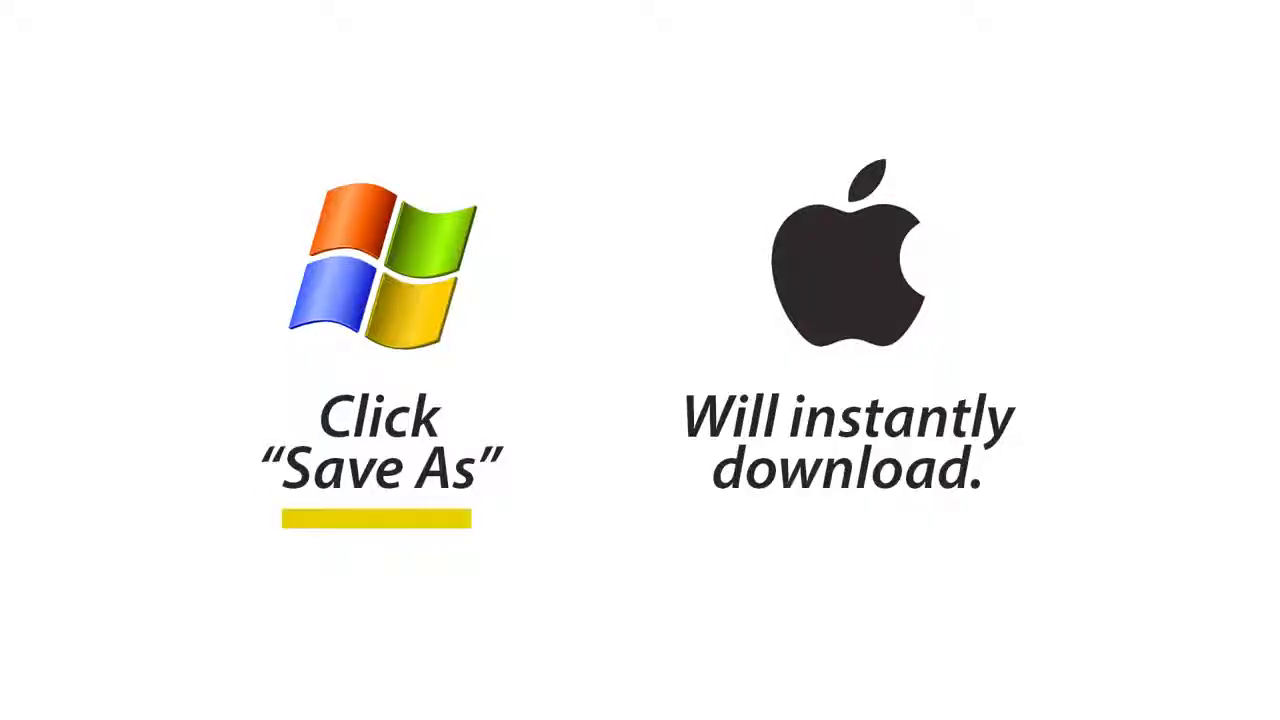